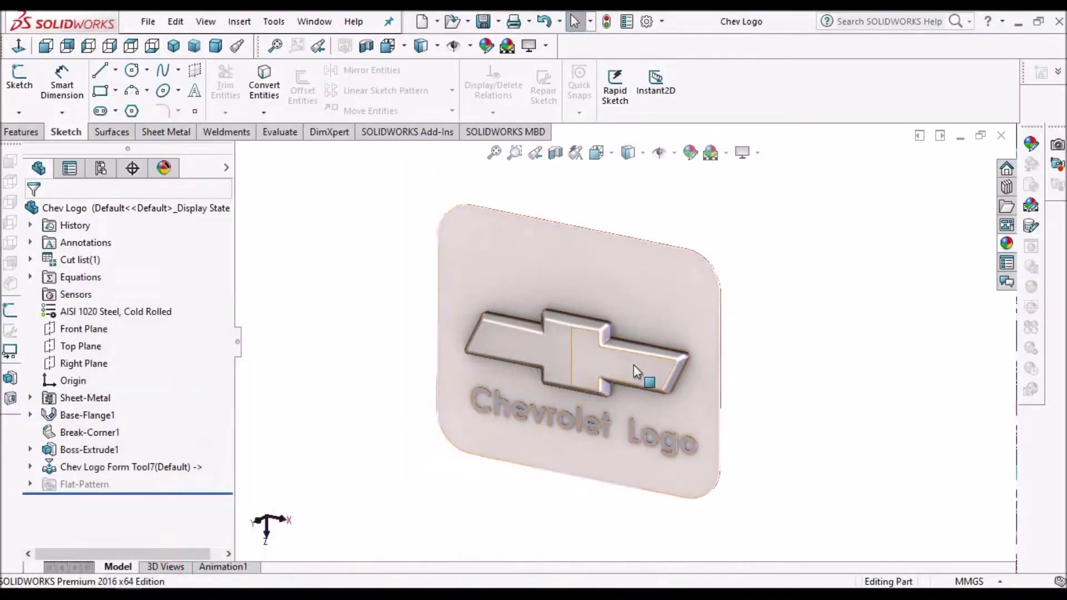
Step: Zoom in on the finished Chev Logo plate with its embossed bowtie and 'Chevrolet Logo' text
{"action": "scroll", "coordinate": [634, 365], "scroll_direction": "down", "scroll_amount": 3}
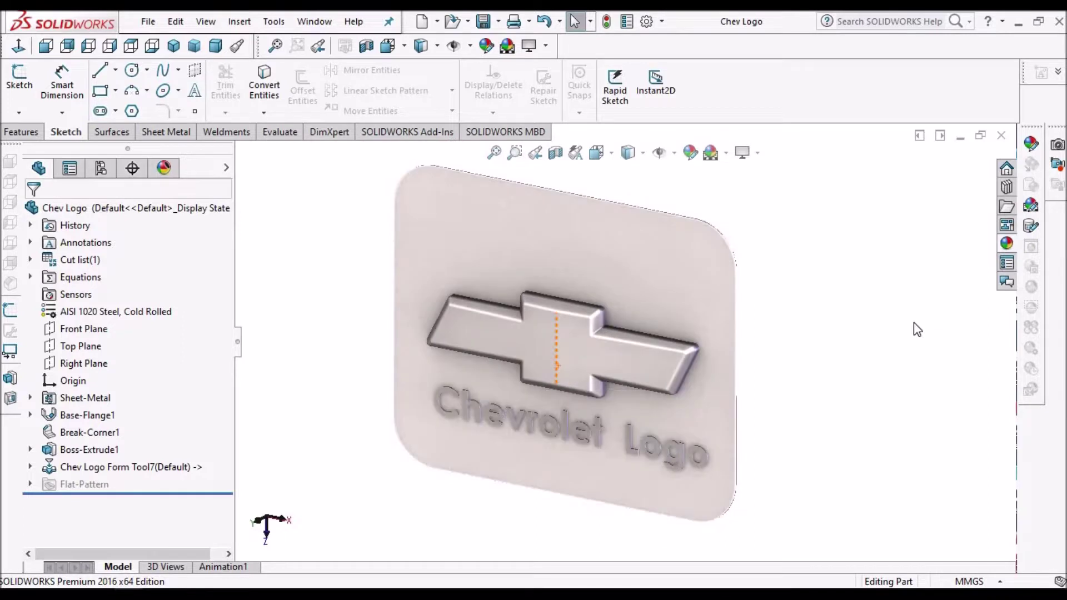
Step: Switch to the Chev Logo Form Tool part and rotate the bowtie to inspect it
{"action": "left_click", "coordinate": [314, 22]}
{"action": "left_click", "coordinate": [361, 202]}
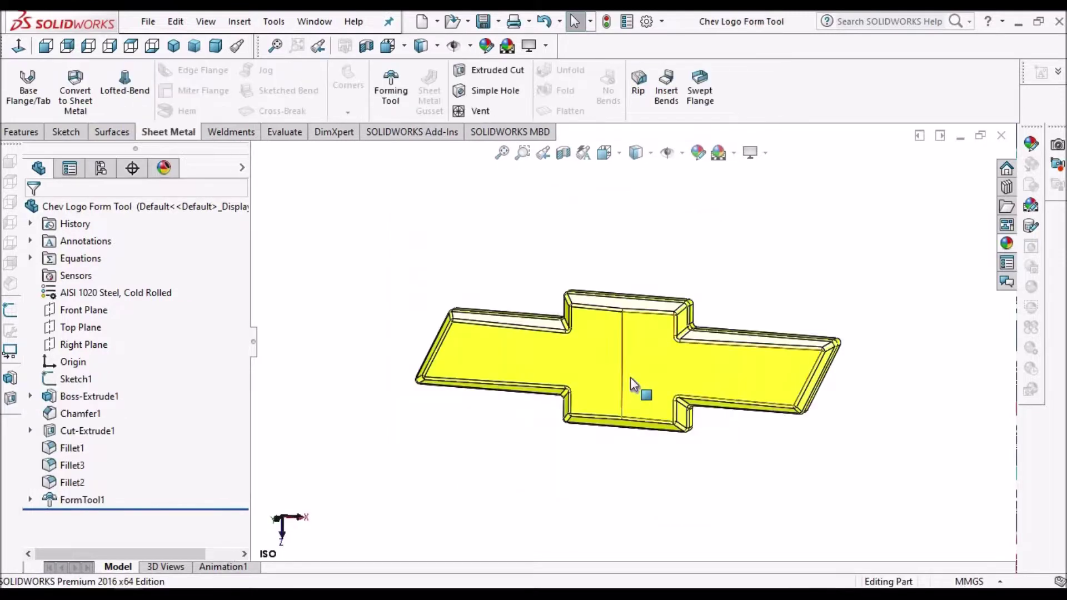
{"action": "scroll", "coordinate": [657, 352], "scroll_direction": "down", "scroll_amount": 4}
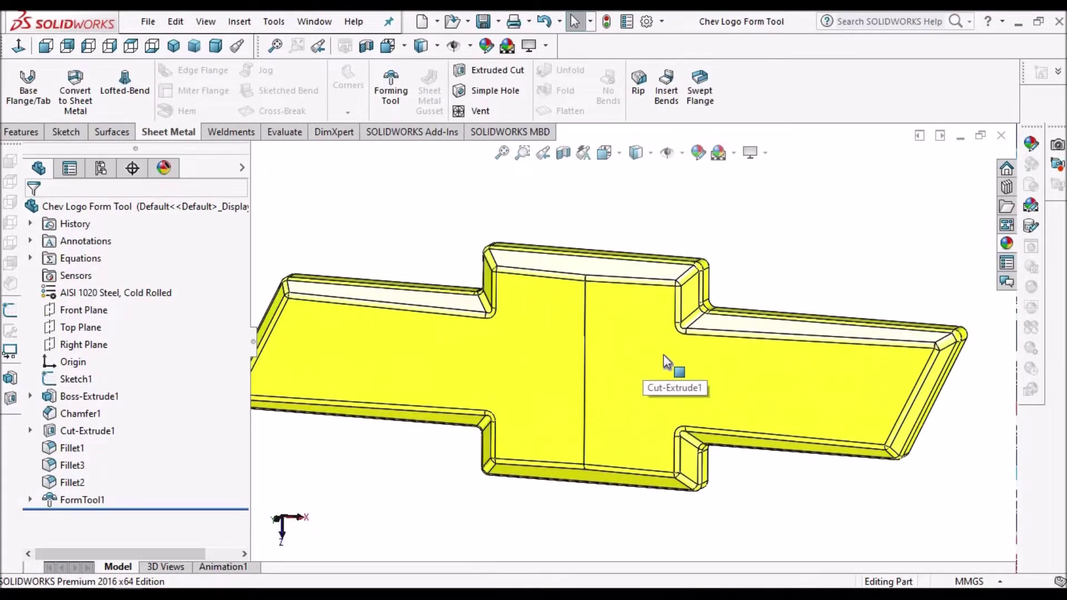
{"action": "middle_click_drag", "start_coordinate": [669, 362], "coordinate": [663, 399]}
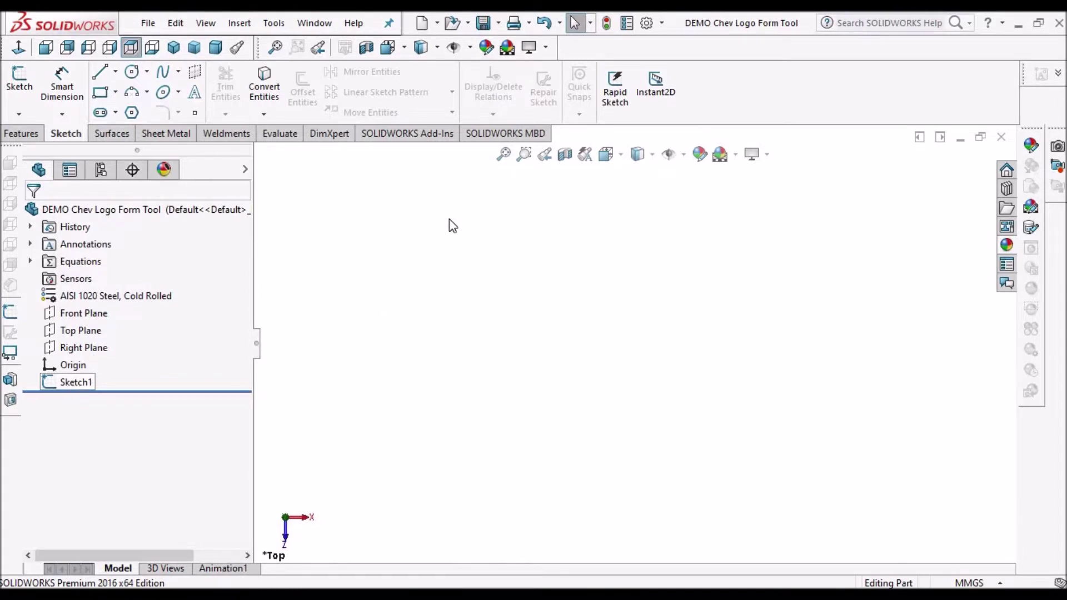
Step: Select Sketch1 in the feature tree and open it for editing
{"action": "left_click", "coordinate": [84, 314]}
{"action": "left_click", "coordinate": [85, 333]}
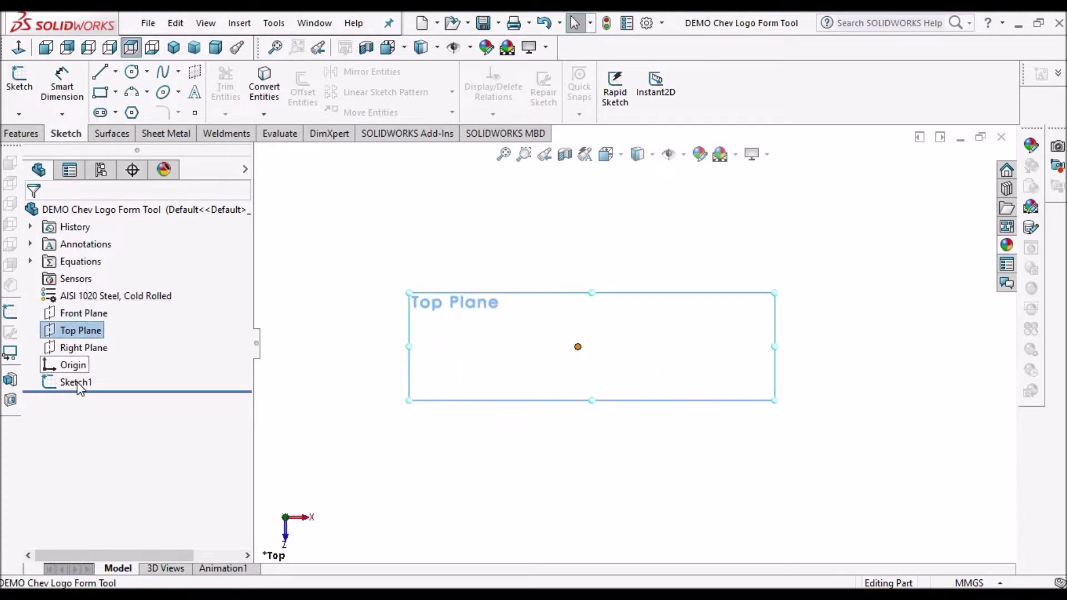
{"action": "left_click", "coordinate": [75, 382]}
{"action": "left_click", "coordinate": [89, 339]}
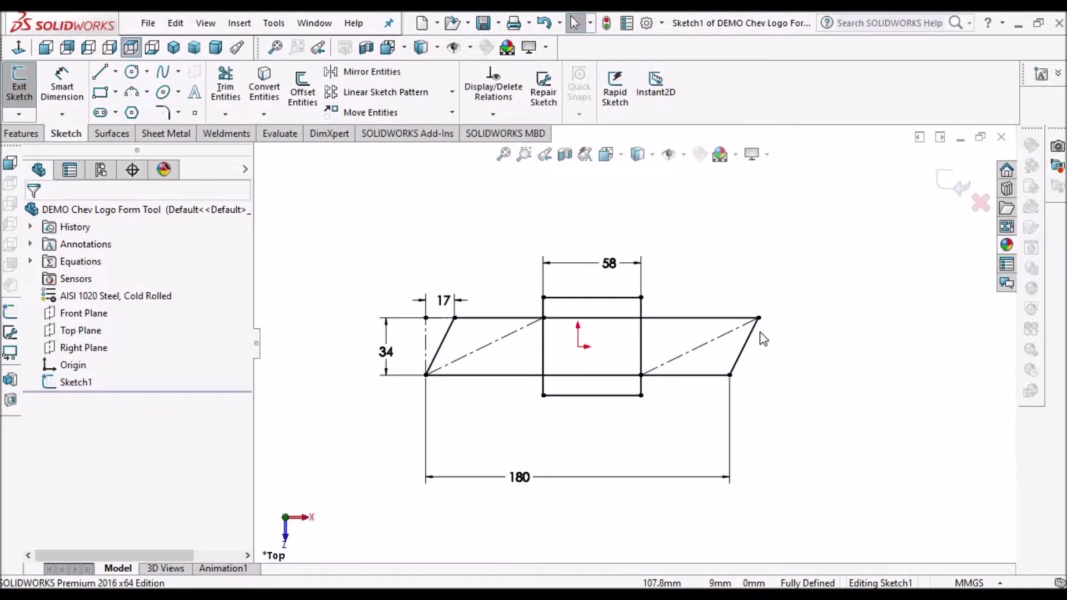
{"action": "scroll", "coordinate": [562, 361], "scroll_direction": "down", "scroll_amount": 1}
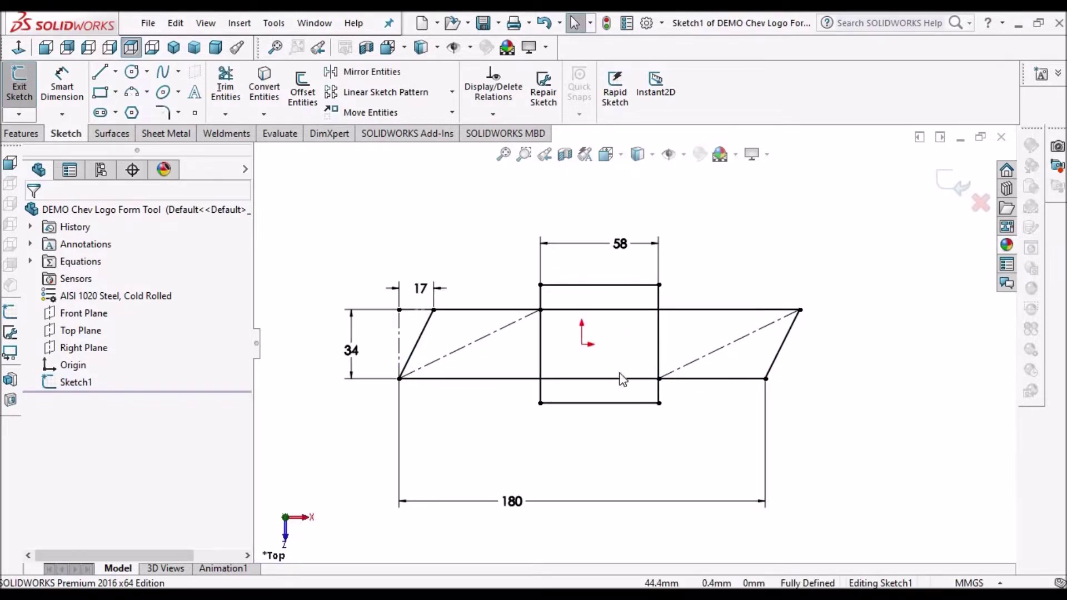
Step: Try drawing a trial parallelogram above the bowtie, then discard it
{"action": "left_click", "coordinate": [115, 92]}
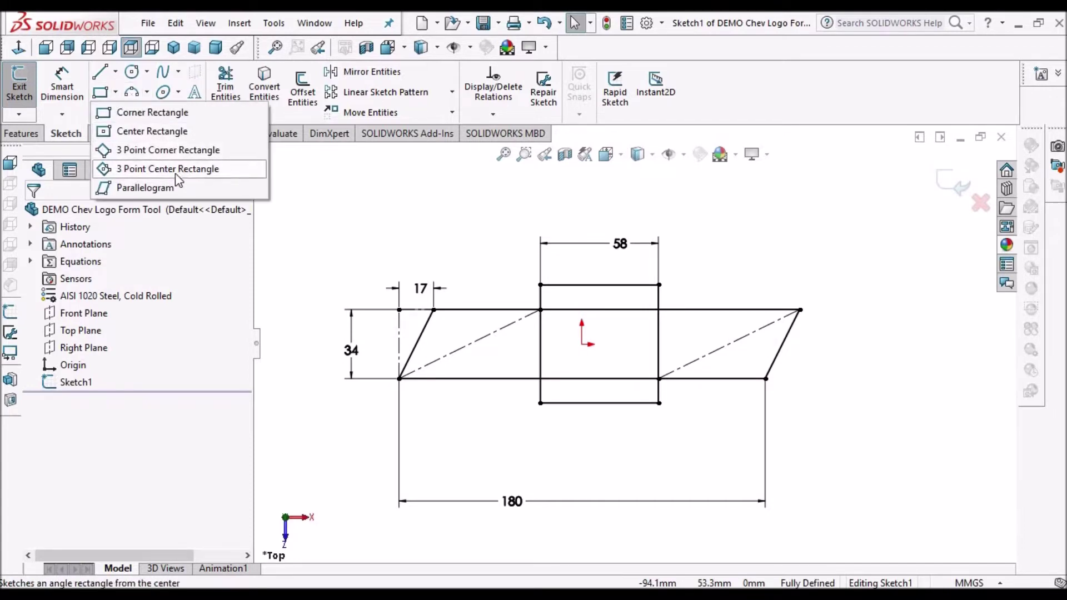
{"action": "left_click", "coordinate": [145, 188]}
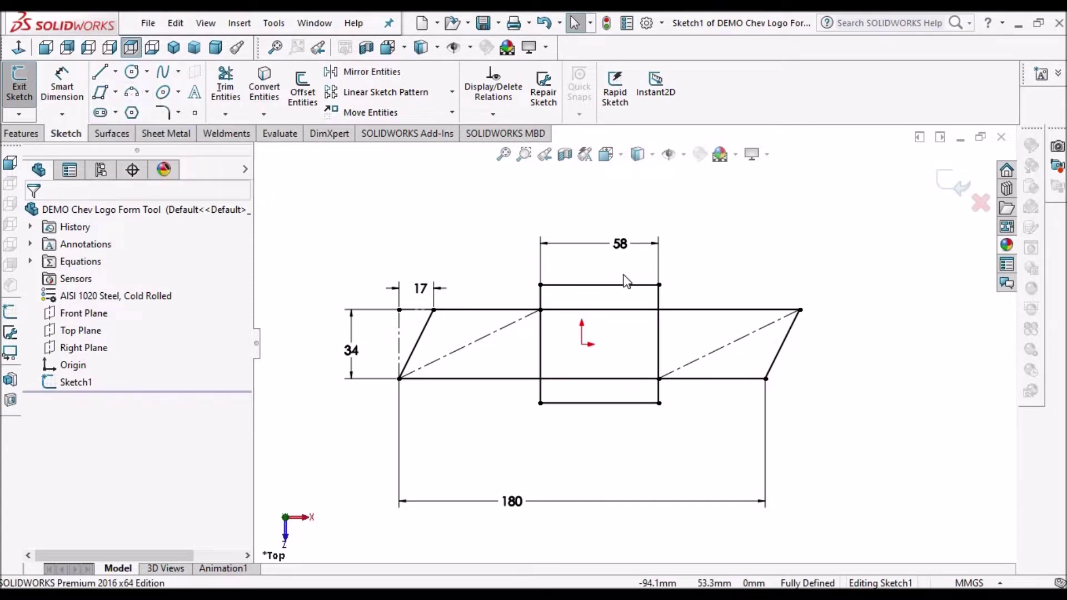
{"action": "key", "text": "z"}
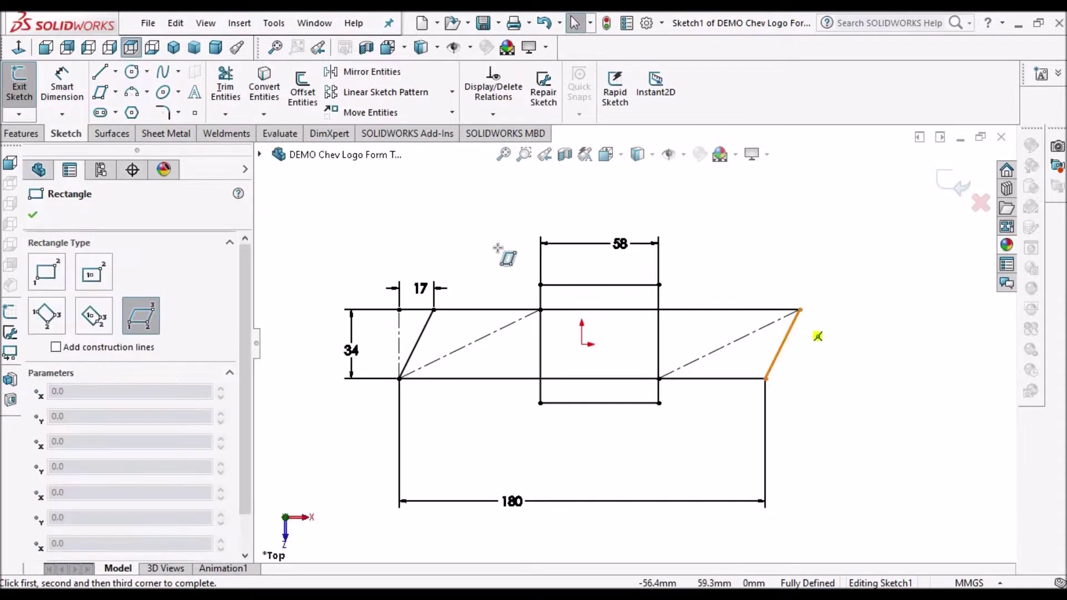
{"action": "left_click", "coordinate": [733, 248]}
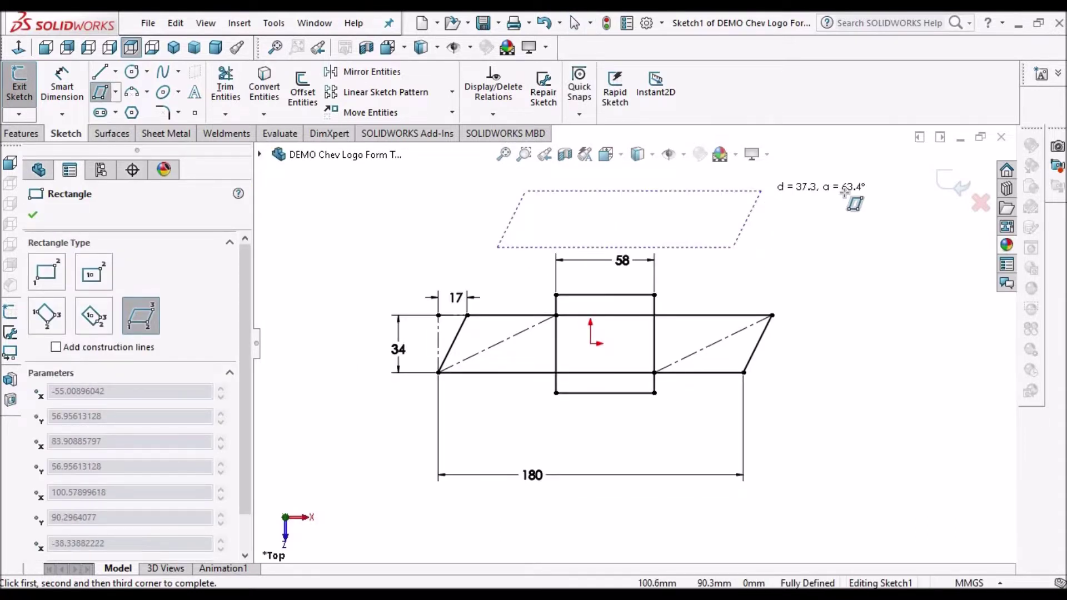
{"action": "left_click", "coordinate": [820, 194]}
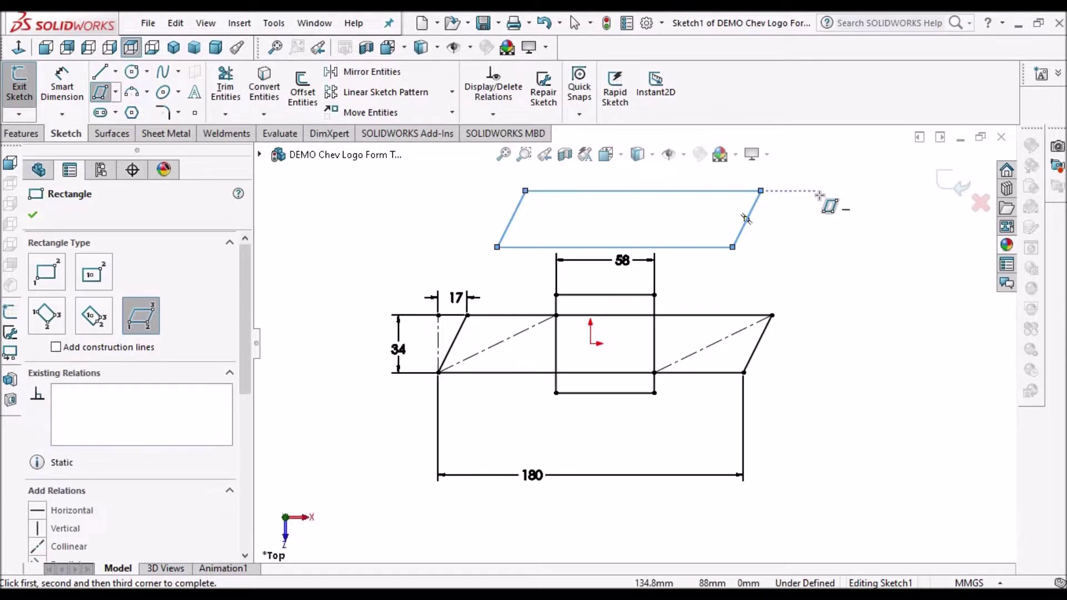
{"action": "key", "text": "Escape"}
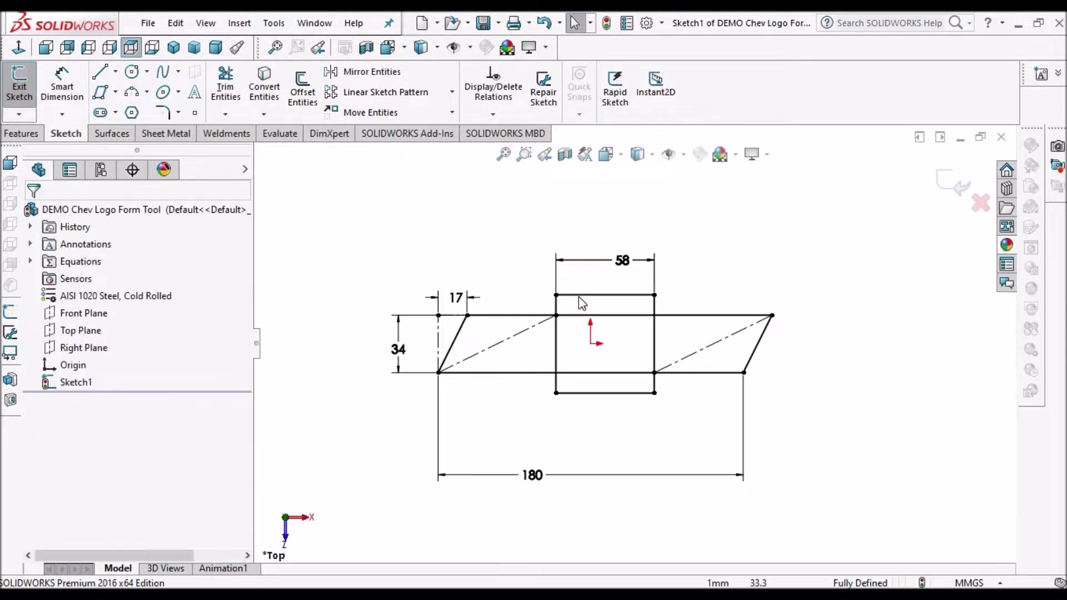
Step: Drag the 180 overall-length dimension closer beneath the bowtie
{"action": "scroll", "coordinate": [541, 356], "scroll_direction": "down", "scroll_amount": 1}
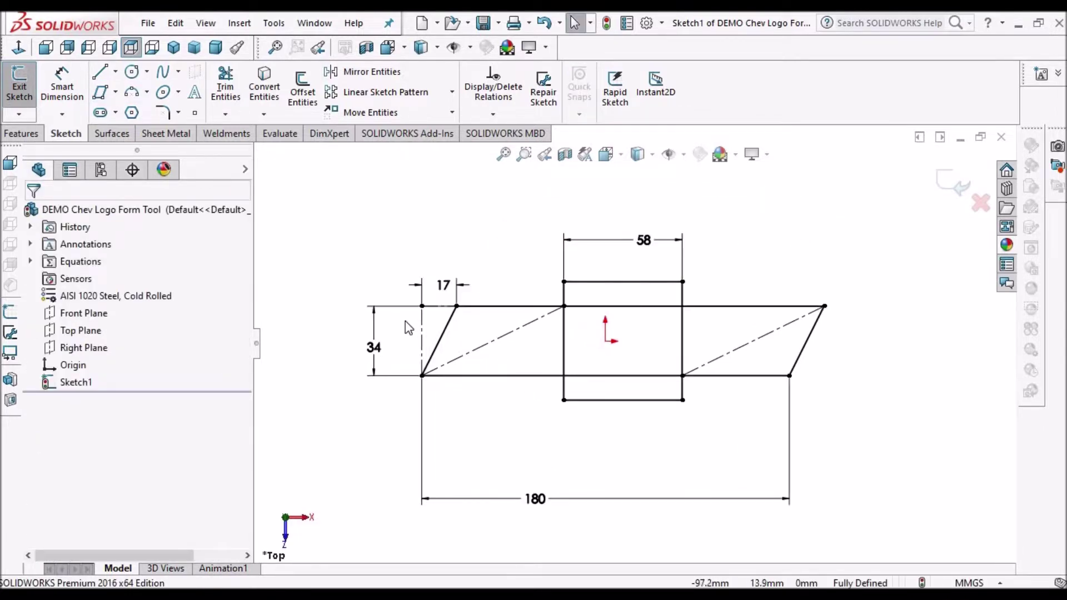
{"action": "scroll", "coordinate": [612, 370], "scroll_direction": "down", "scroll_amount": 1}
{"action": "scroll", "coordinate": [630, 460], "scroll_direction": "up", "scroll_amount": 1}
{"action": "left_click", "coordinate": [616, 504]}
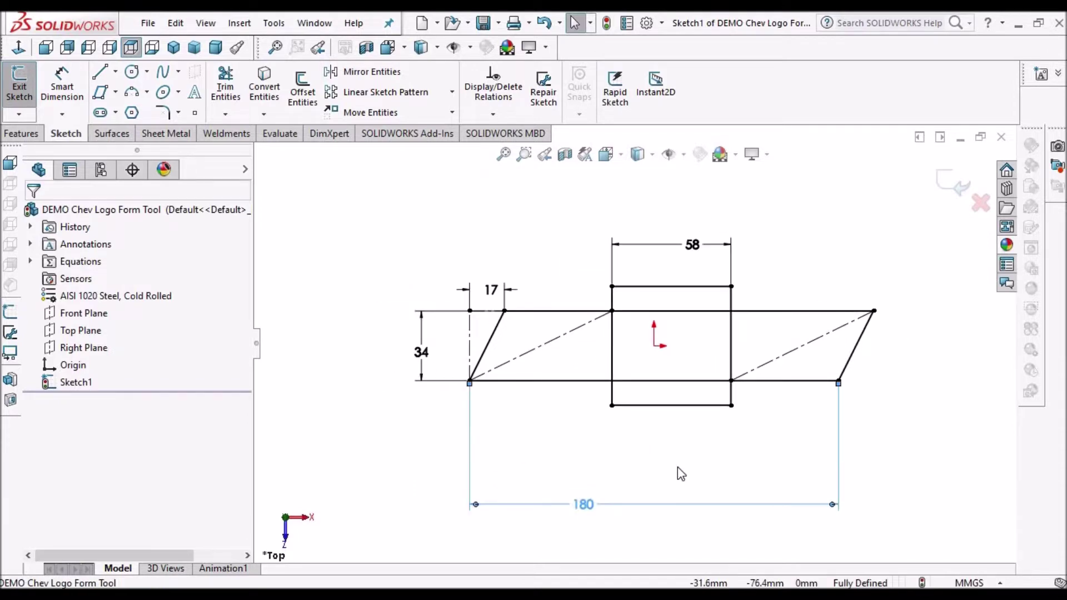
{"action": "left_click_drag", "start_coordinate": [678, 467], "coordinate": [672, 460]}
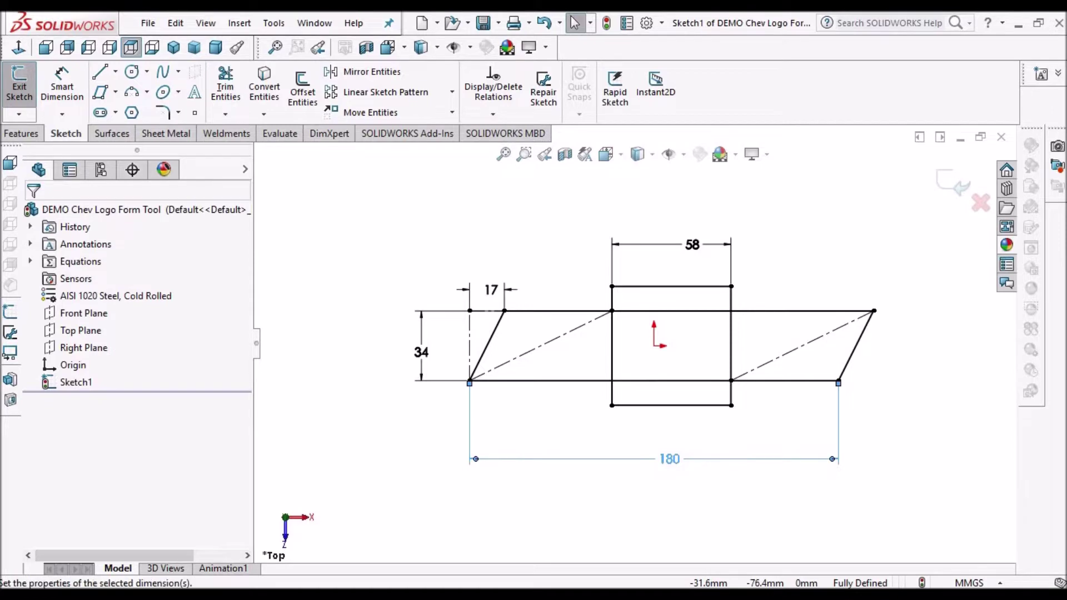
{"action": "left_click", "coordinate": [494, 234]}
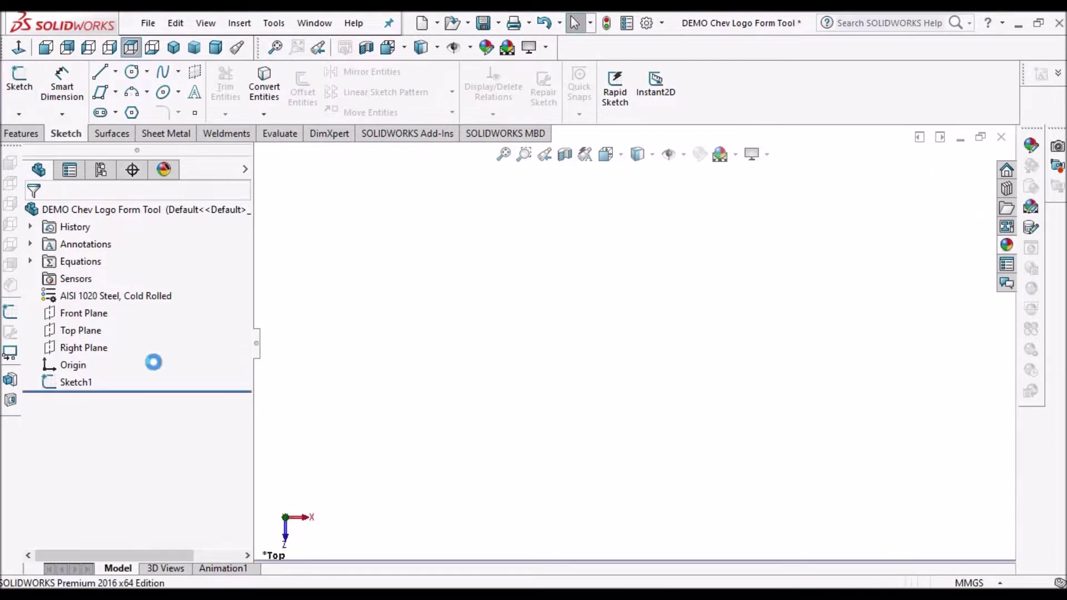
Step: Uncheck Hide All Types so Sketch1's bowtie outline is visible again
{"action": "left_click", "coordinate": [73, 382]}
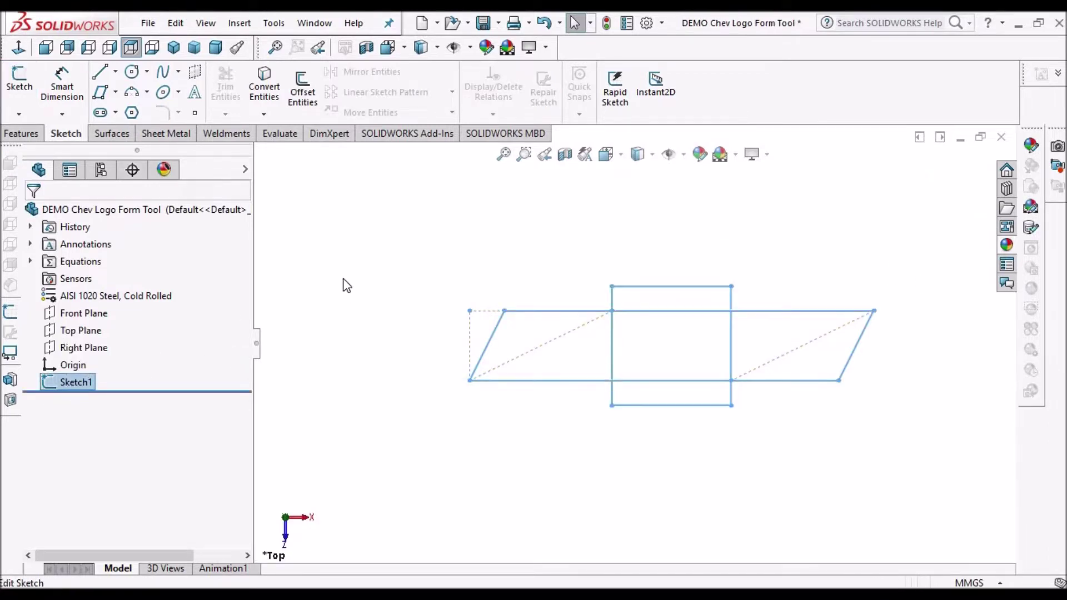
{"action": "left_click", "coordinate": [607, 267]}
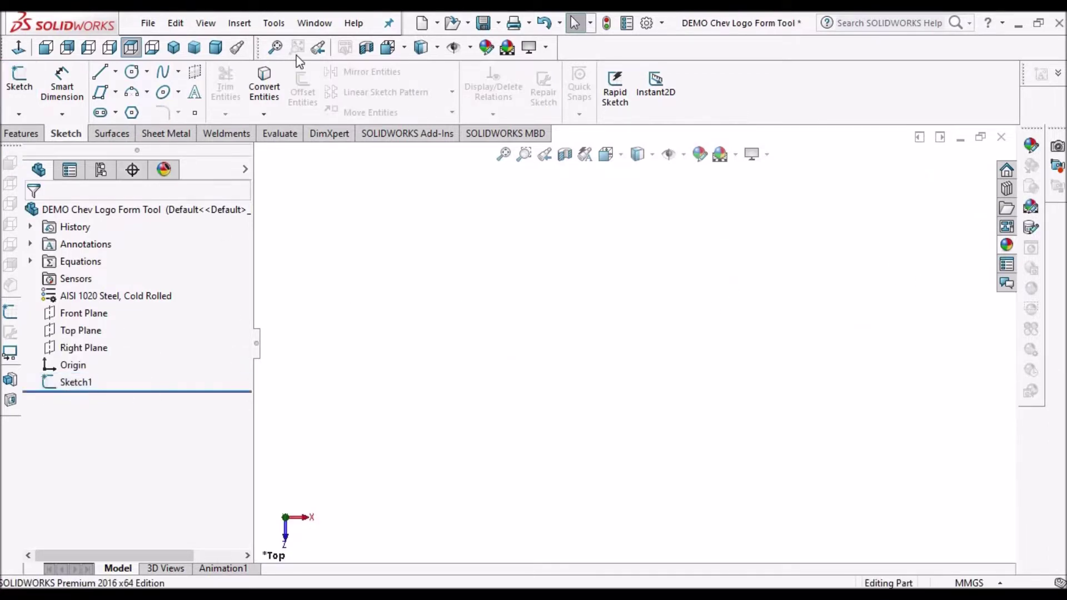
{"action": "left_click", "coordinate": [206, 23]}
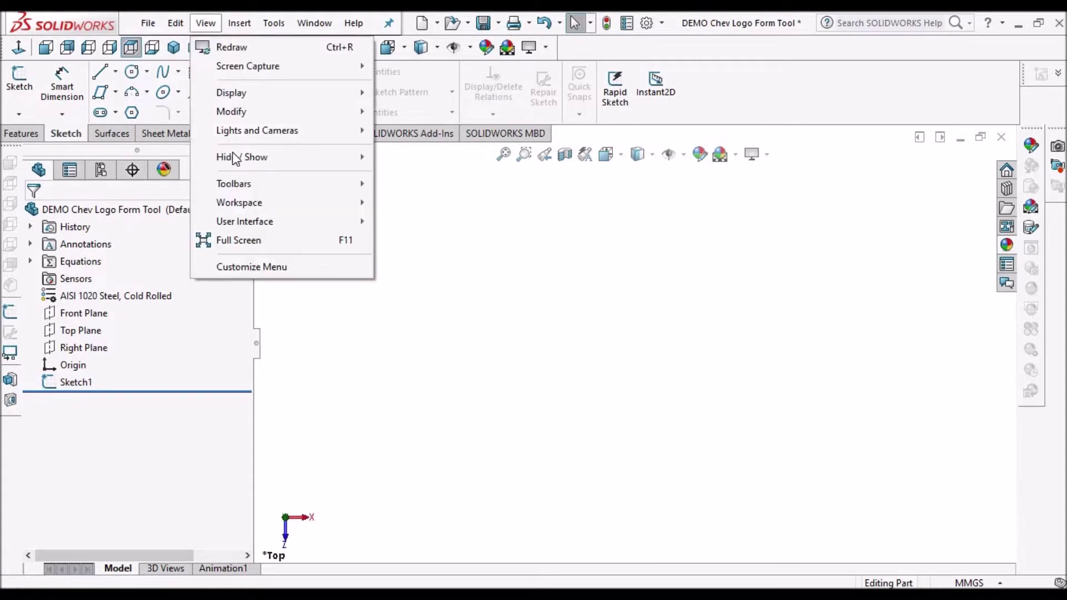
{"action": "mouse_move", "coordinate": [234, 158]}
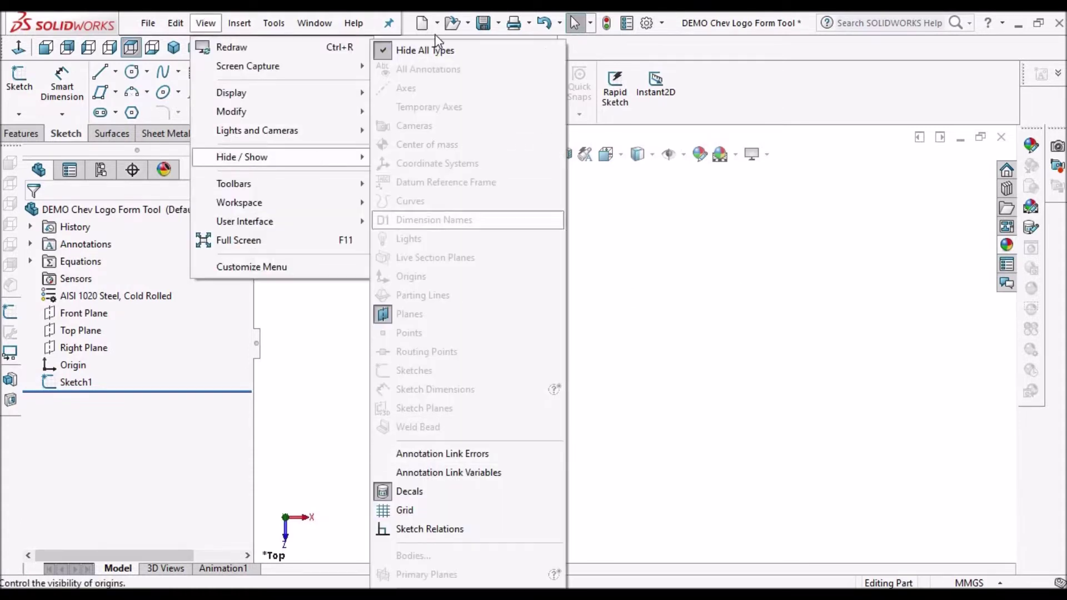
{"action": "left_click", "coordinate": [444, 57]}
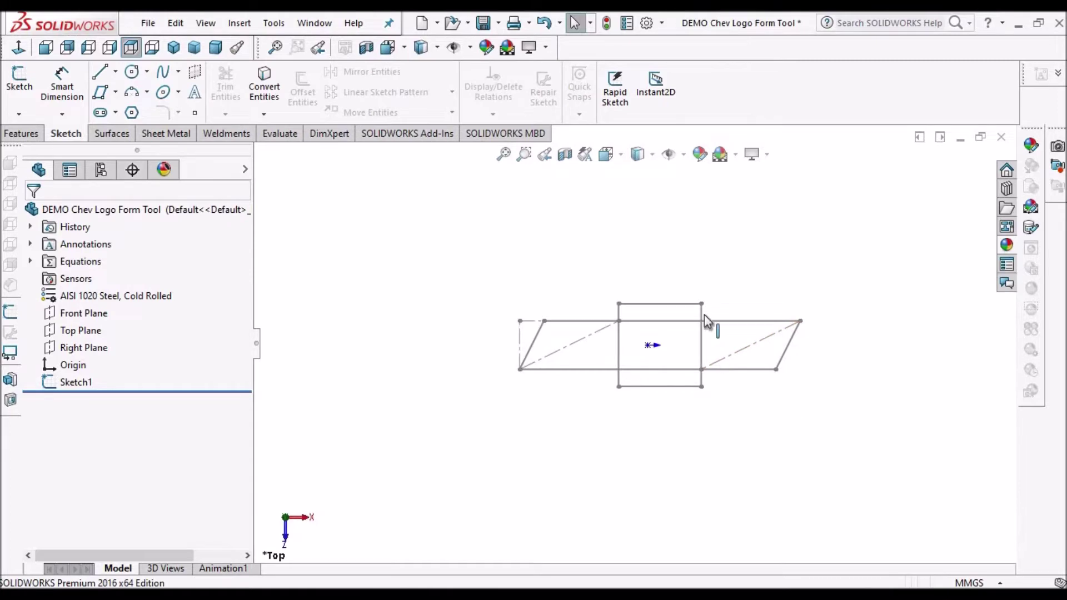
{"action": "scroll", "coordinate": [717, 321], "scroll_direction": "down", "scroll_amount": 2}
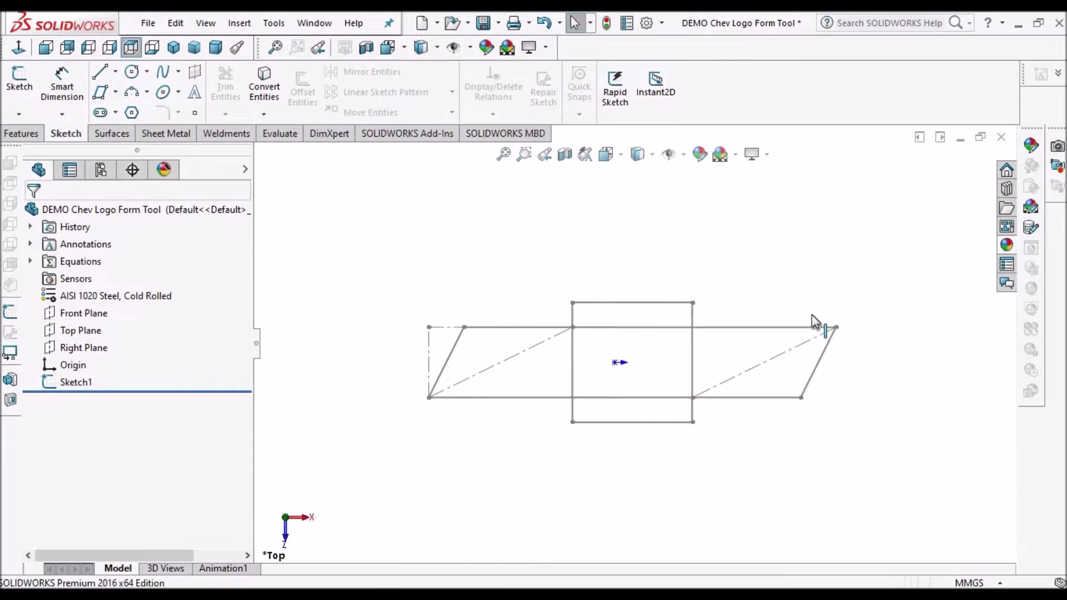
Step: Start a new sketch, Sketch2, on the Top Plane
{"action": "left_click", "coordinate": [86, 332]}
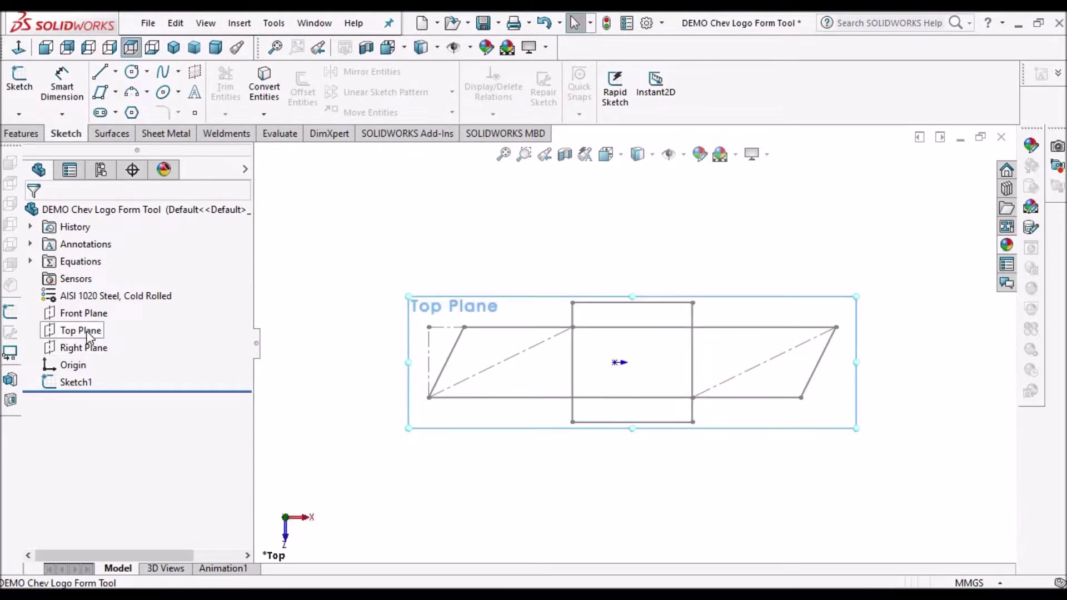
{"action": "left_click", "coordinate": [19, 81]}
{"action": "left_click", "coordinate": [509, 359]}
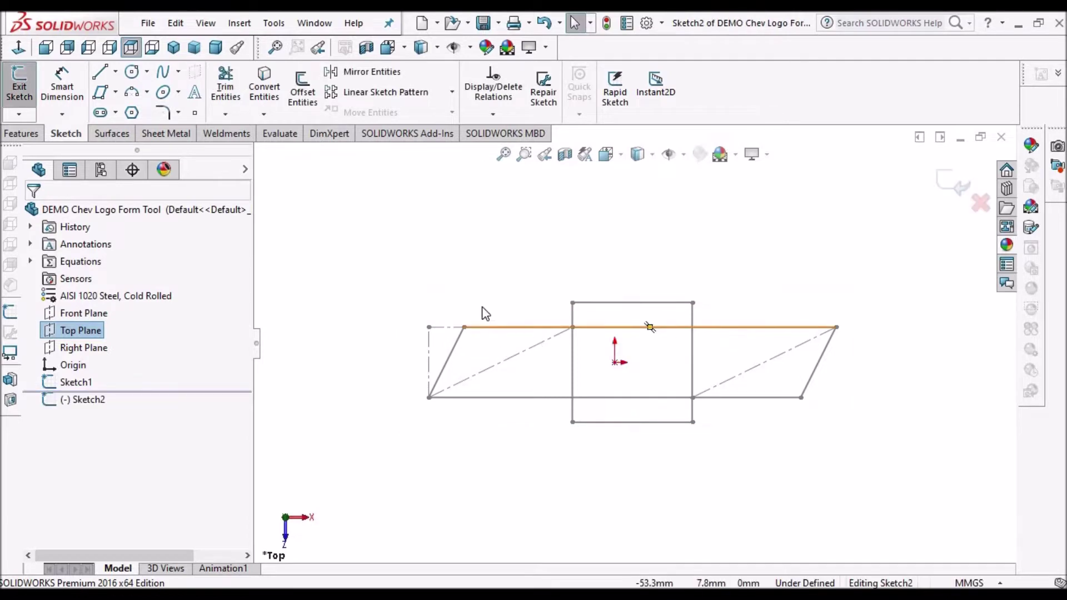
{"action": "left_click", "coordinate": [269, 88]}
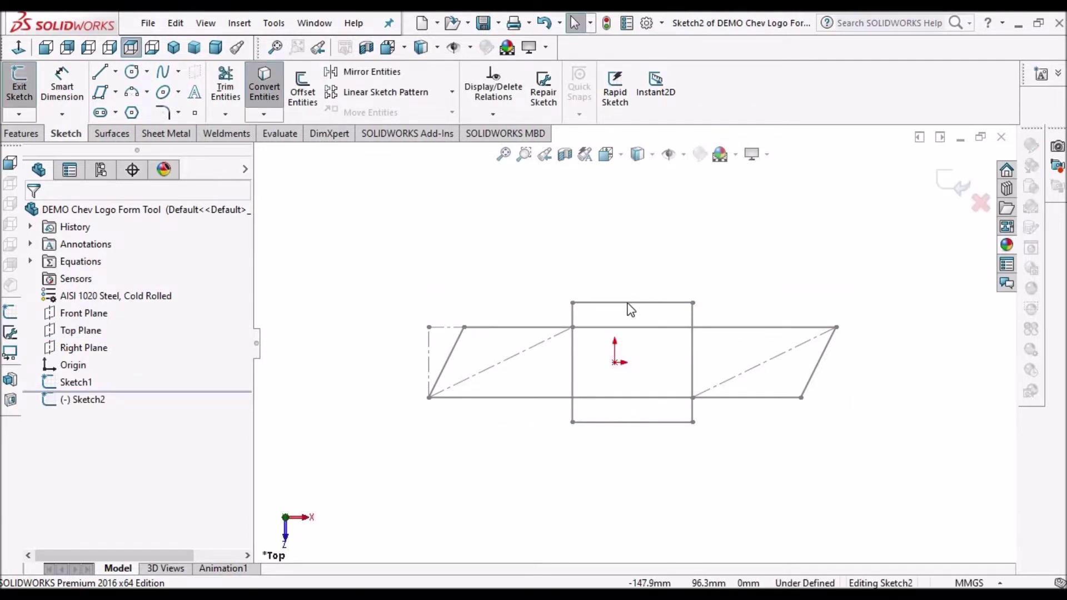
Step: Convert Sketch1's eight lines—square edges, long top/bottom and both slanted lines—into Sketch2
{"action": "left_click", "coordinate": [554, 329]}
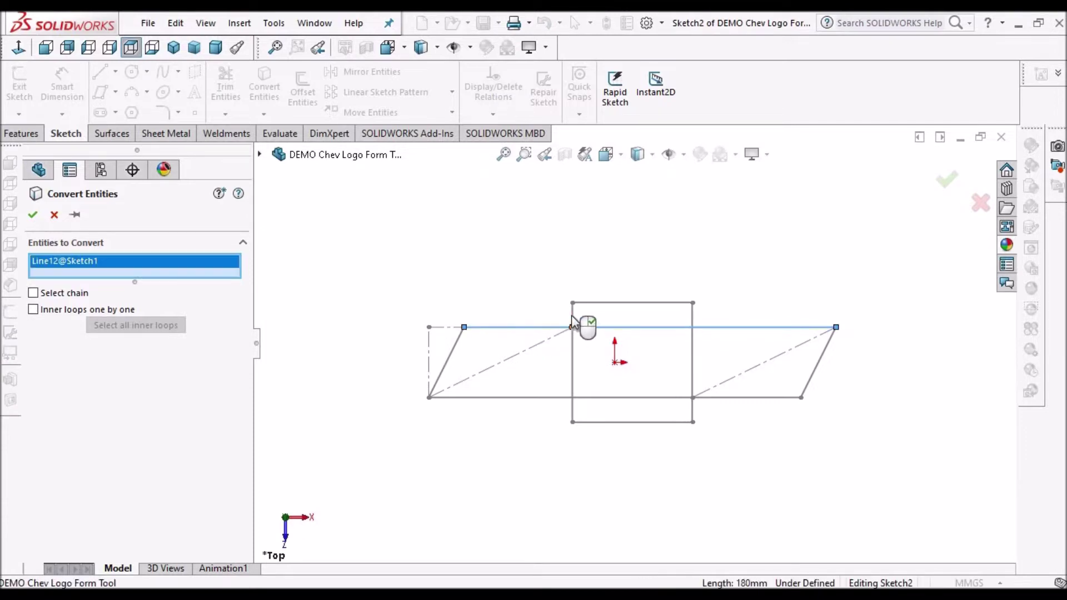
{"action": "left_click", "coordinate": [573, 323]}
{"action": "left_click", "coordinate": [621, 303]}
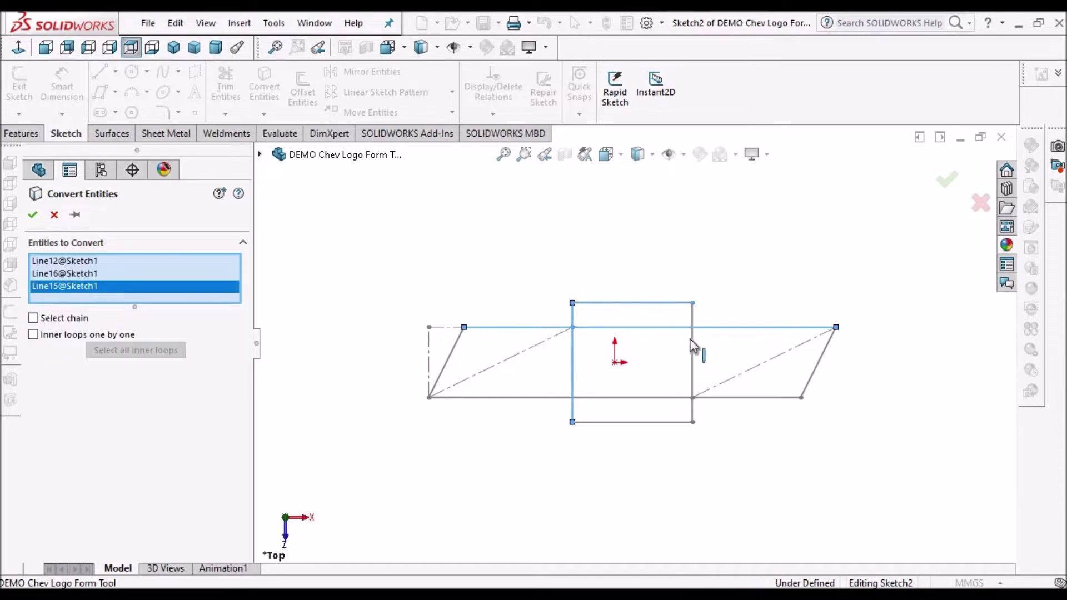
{"action": "left_click", "coordinate": [693, 348]}
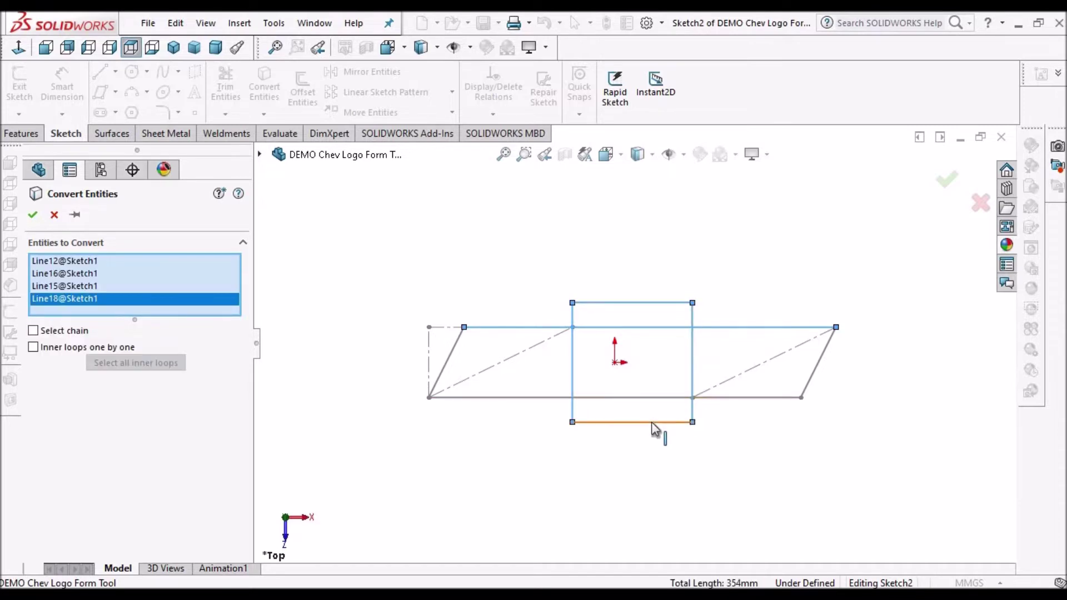
{"action": "left_click", "coordinate": [608, 423]}
{"action": "left_click", "coordinate": [512, 398]}
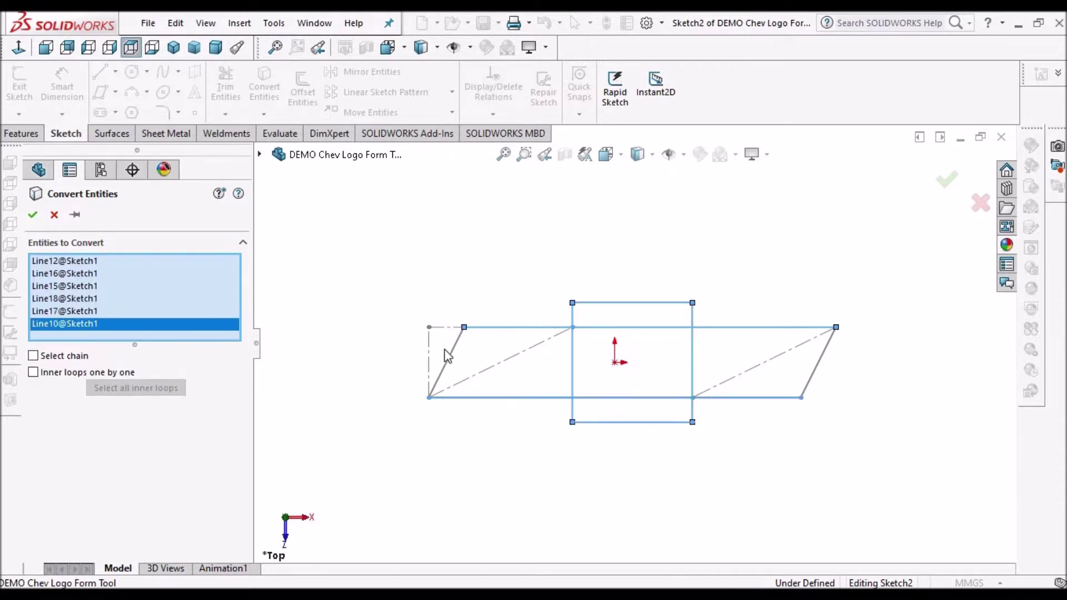
{"action": "left_click", "coordinate": [453, 356]}
{"action": "left_click", "coordinate": [834, 372]}
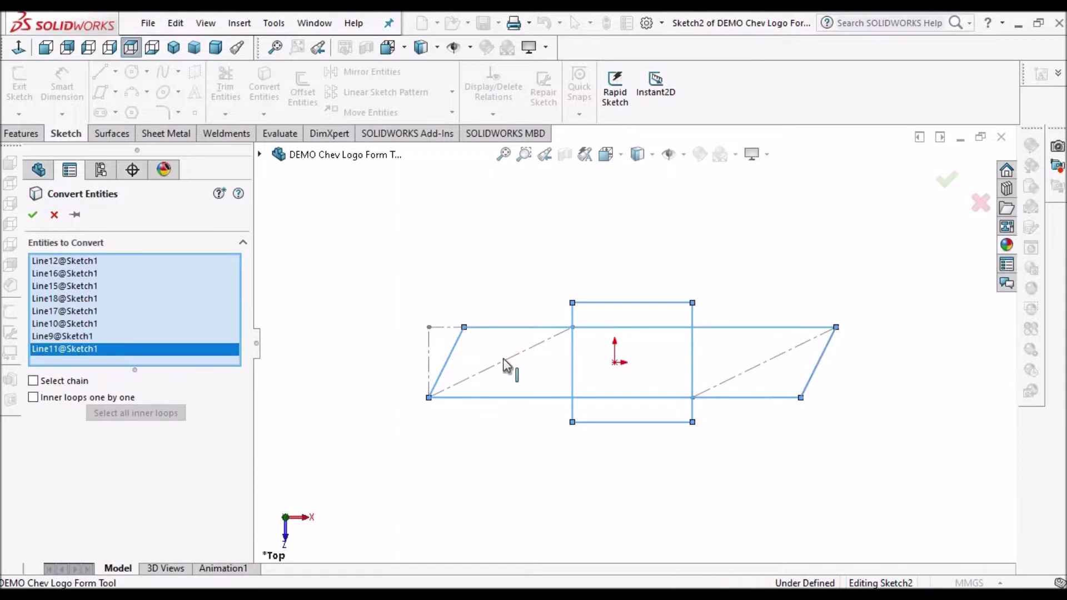
{"action": "left_click", "coordinate": [35, 216]}
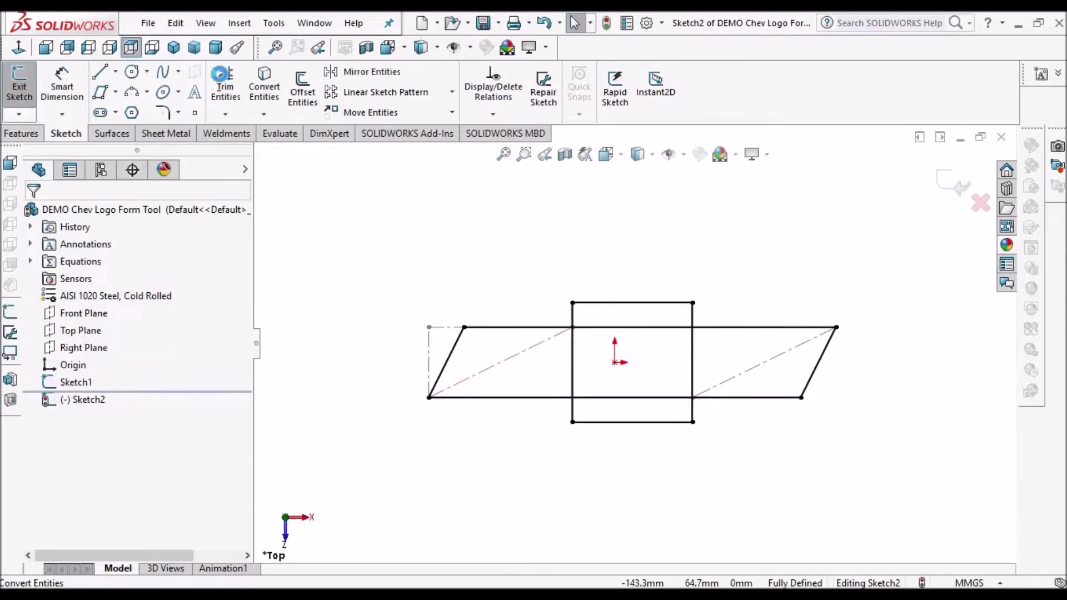
Step: Power-trim the segments inside the square, leaving one closed bowtie outline
{"action": "left_click", "coordinate": [221, 74]}
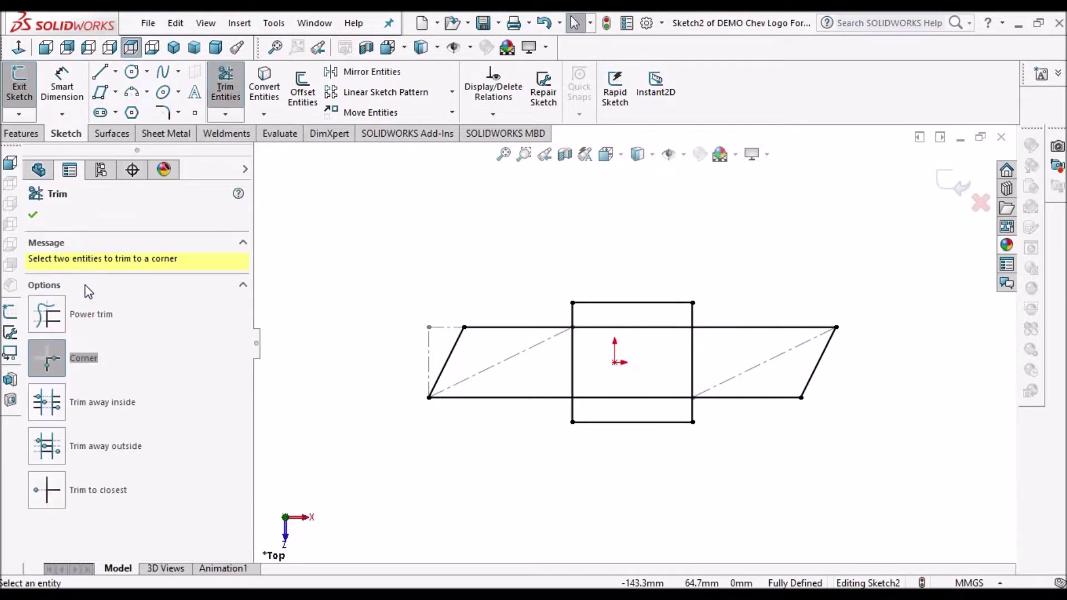
{"action": "left_click", "coordinate": [47, 309]}
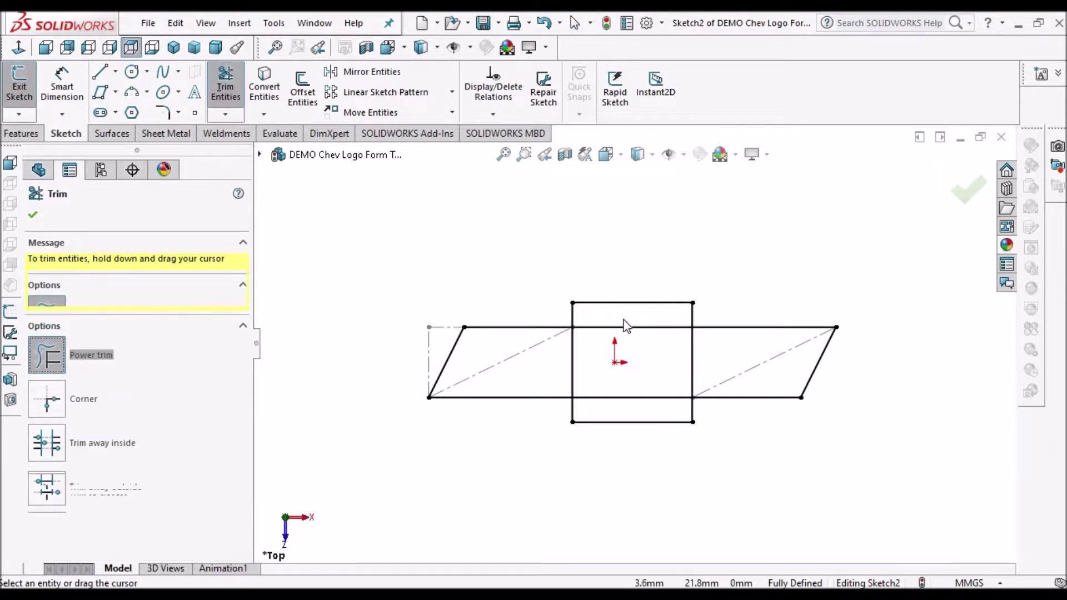
{"action": "mouse_move", "coordinate": [579, 371]}
{"action": "left_mouse_down"}
{"action": "mouse_move", "coordinate": [565, 372]}
{"action": "mouse_move", "coordinate": [609, 409]}
{"action": "mouse_move", "coordinate": [710, 366]}
{"action": "left_mouse_up"}
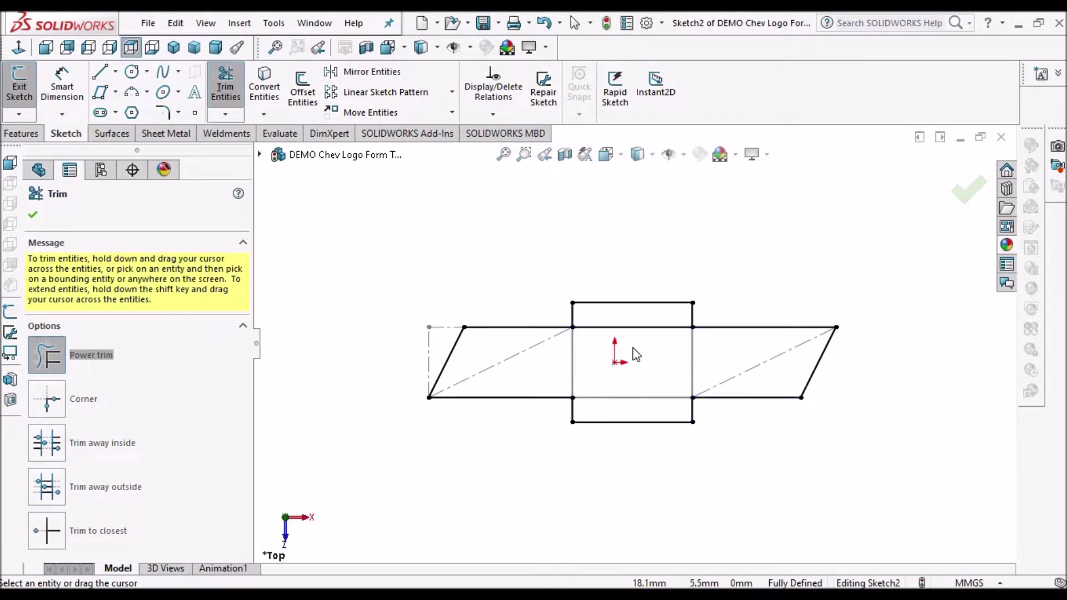
{"action": "left_click", "coordinate": [34, 217]}
{"action": "scroll", "coordinate": [645, 352], "scroll_direction": "up", "scroll_amount": 1}
{"action": "scroll", "coordinate": [645, 354], "scroll_direction": "down", "scroll_amount": 1}
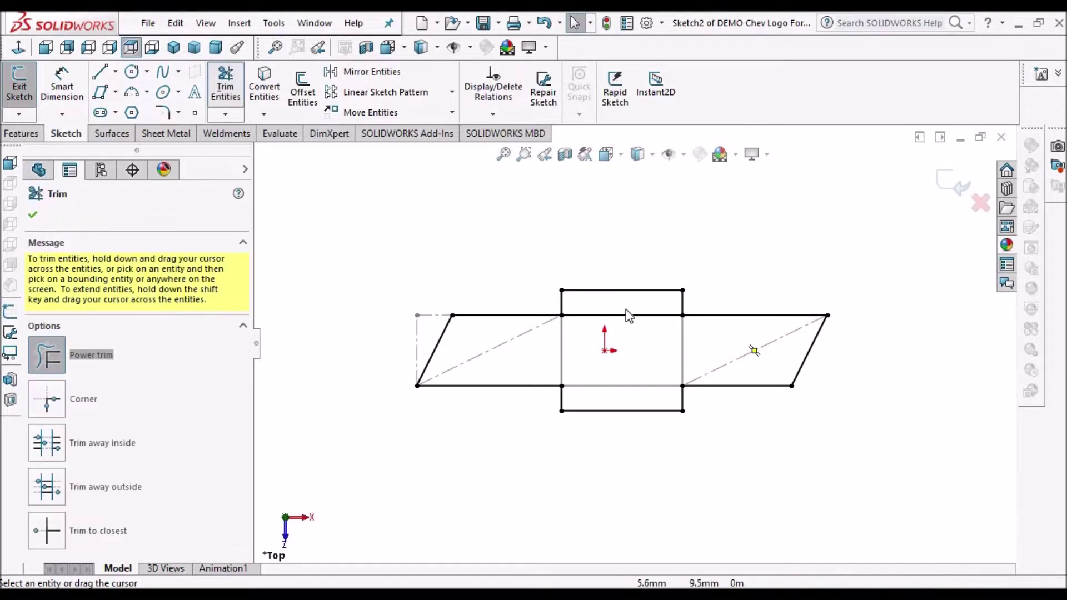
{"action": "left_click_drag", "start_coordinate": [624, 332], "coordinate": [623, 337]}
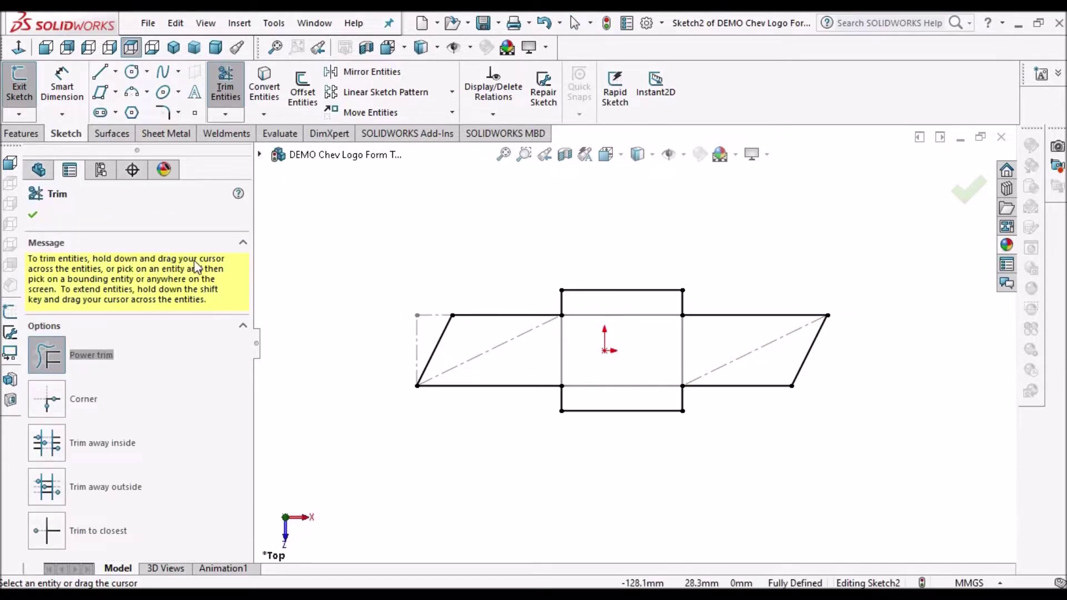
{"action": "key", "text": "Escape"}
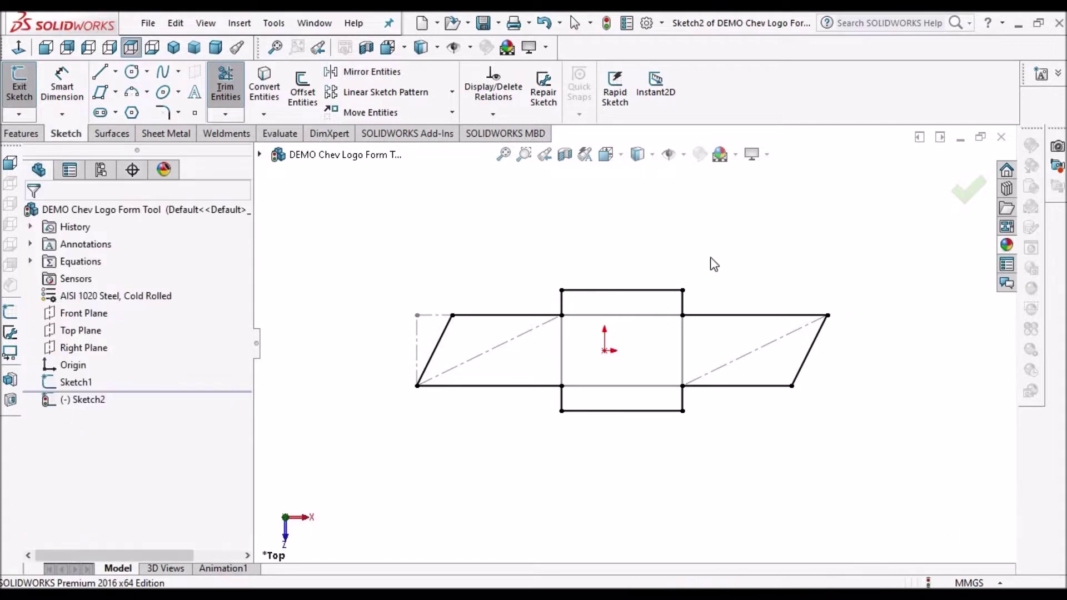
Step: Hide all construction and reference geometry and fit the bowtie outline in view
{"action": "left_click", "coordinate": [206, 25]}
{"action": "mouse_move", "coordinate": [410, 139]}
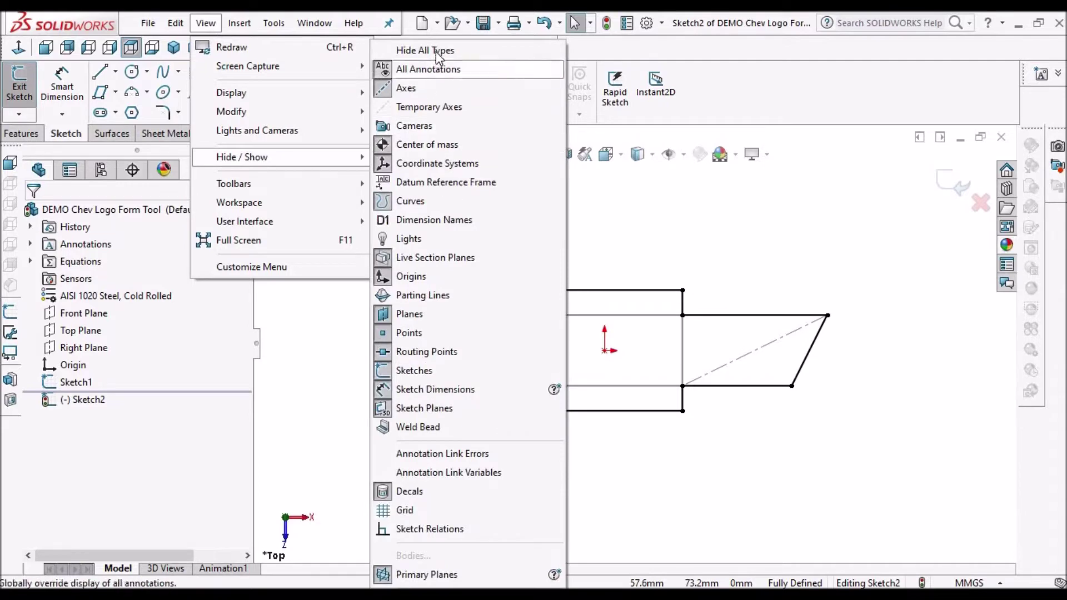
{"action": "left_click", "coordinate": [428, 48]}
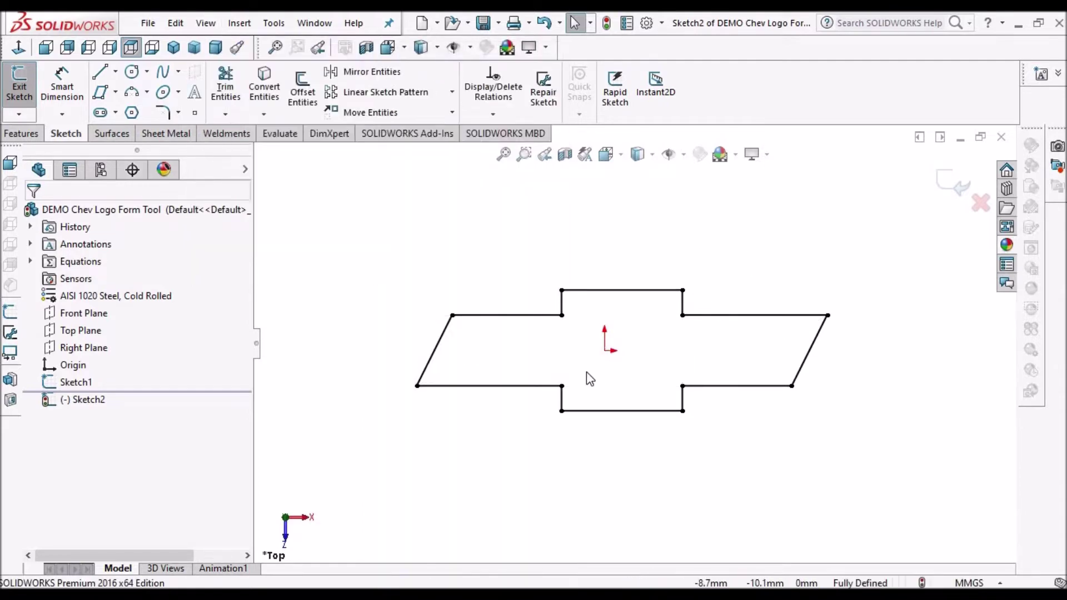
{"action": "scroll", "coordinate": [588, 317], "scroll_direction": "down", "scroll_amount": 2}
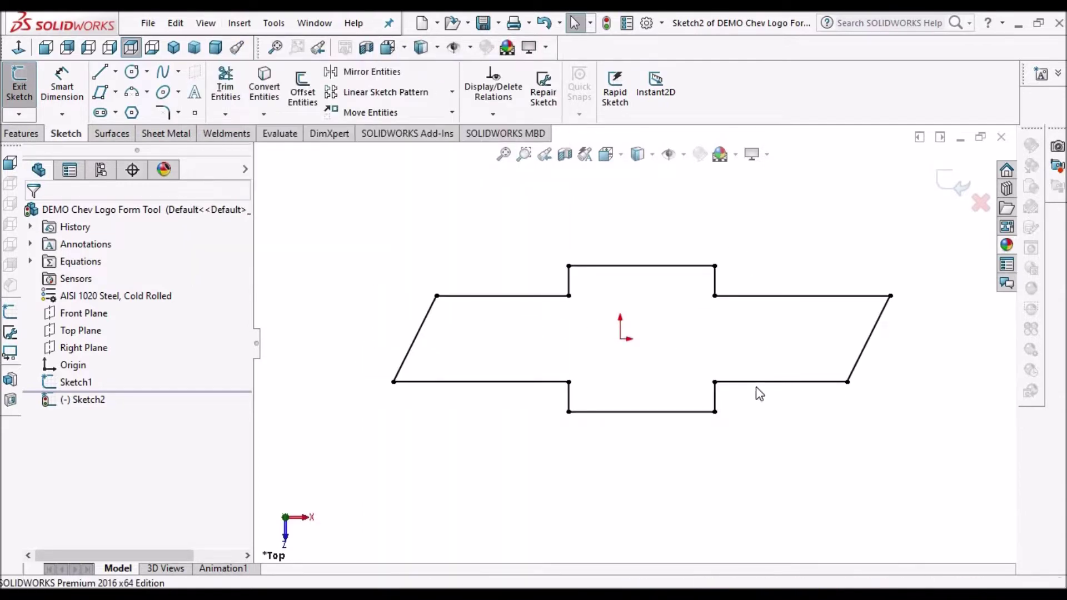
{"action": "key", "text": "f"}
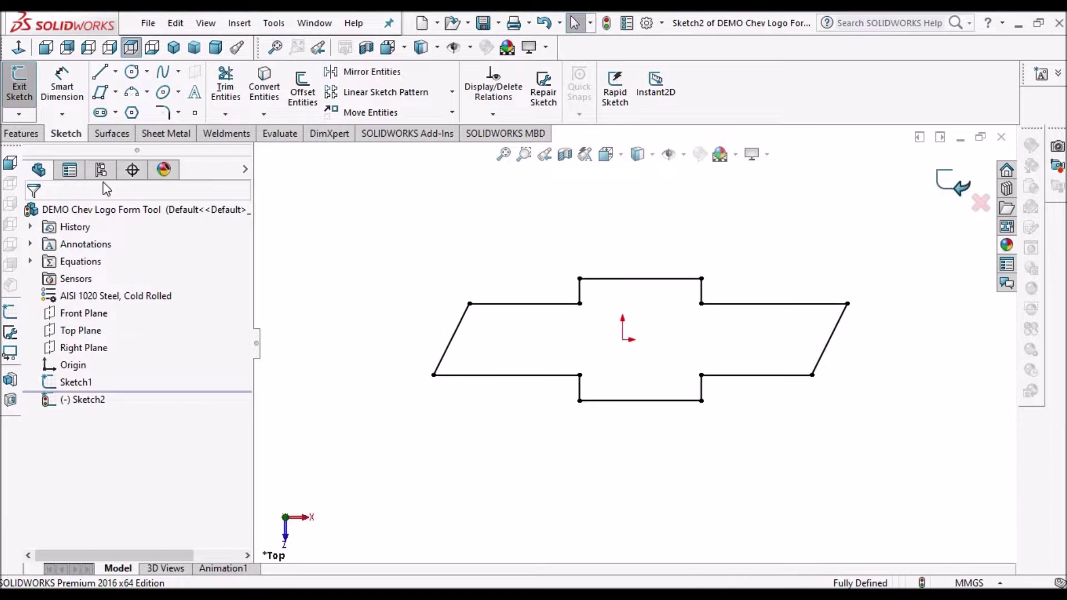
{"action": "left_click", "coordinate": [21, 133]}
Step: Extrude the bowtie sketch 10 mm Blind into Boss-Extrude1 and orbit to view it
{"action": "left_click", "coordinate": [27, 99]}
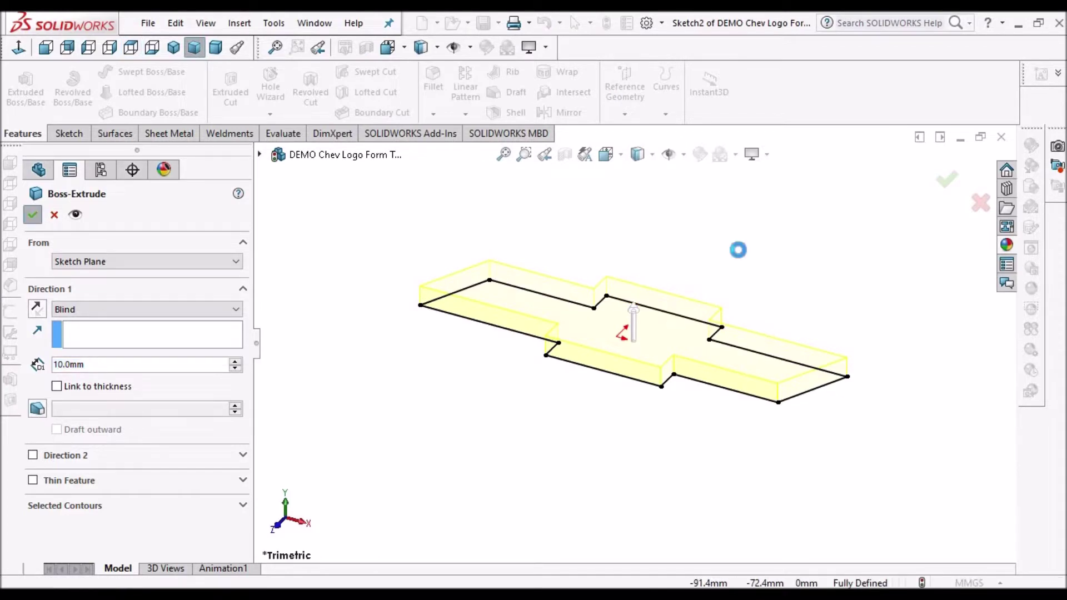
{"action": "key", "text": "Return"}
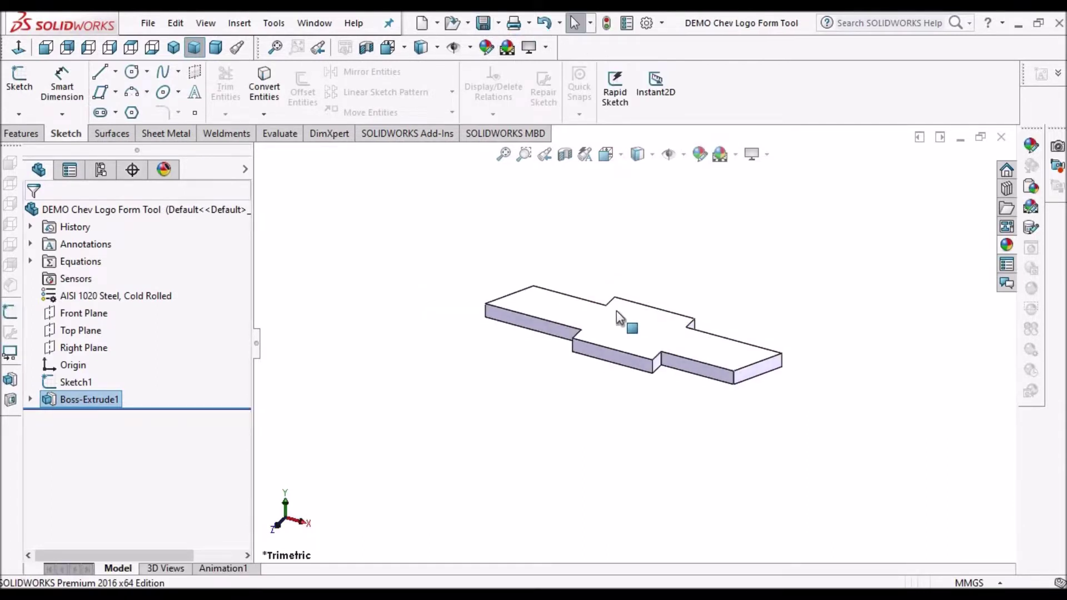
{"action": "middle_click_drag", "start_coordinate": [655, 452], "coordinate": [620, 236]}
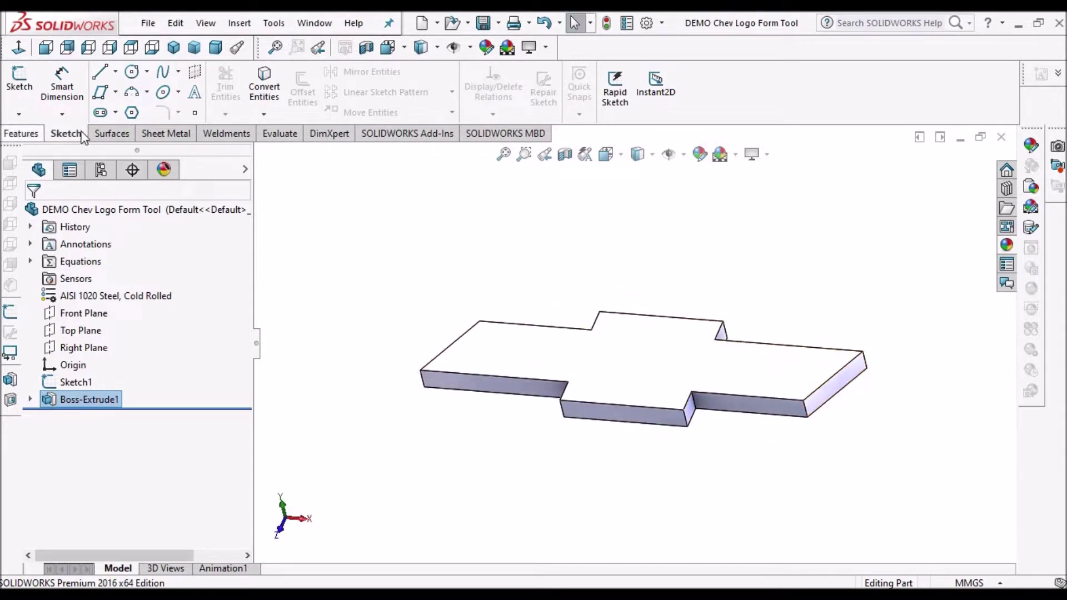
Step: Start a 5 mm, 45° chamfer on the bowtie block's front top edge
{"action": "left_click", "coordinate": [22, 133]}
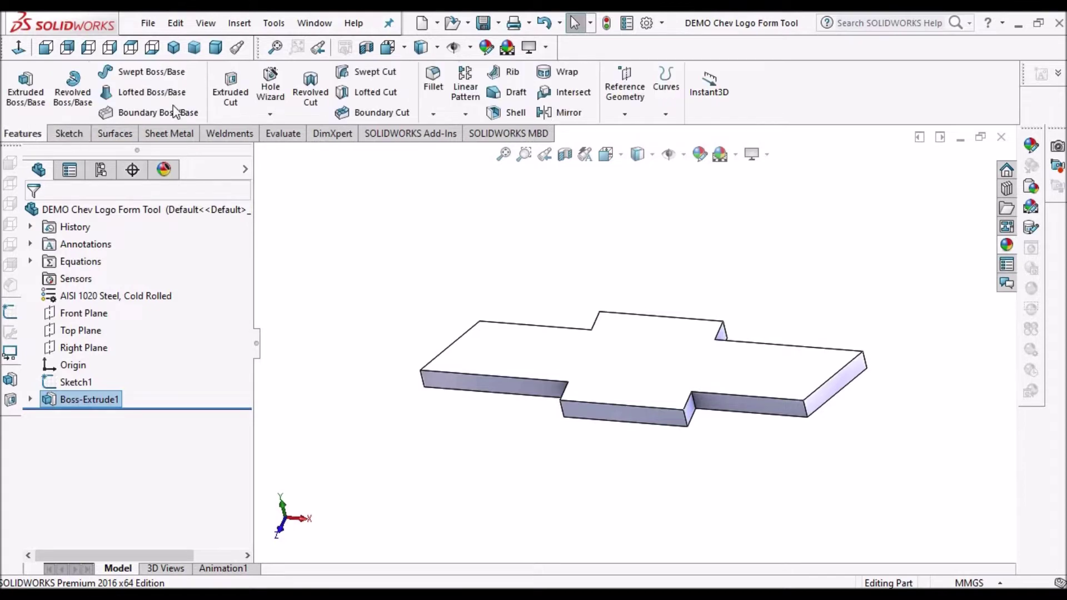
{"action": "left_click", "coordinate": [430, 111]}
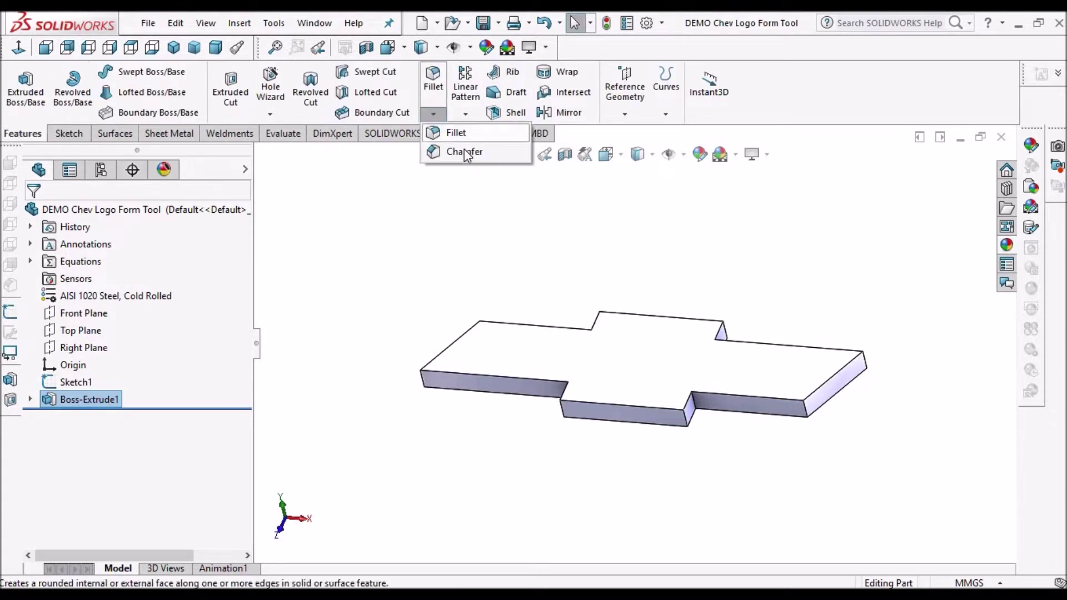
{"action": "left_click", "coordinate": [497, 376]}
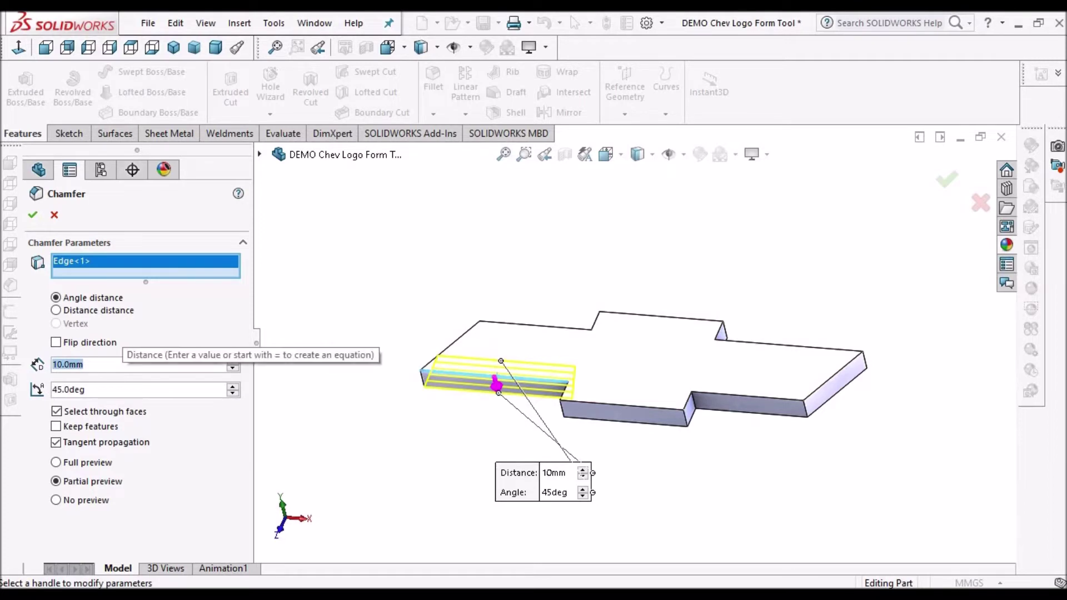
{"action": "type", "text": "5"}
{"action": "key", "text": "Return"}
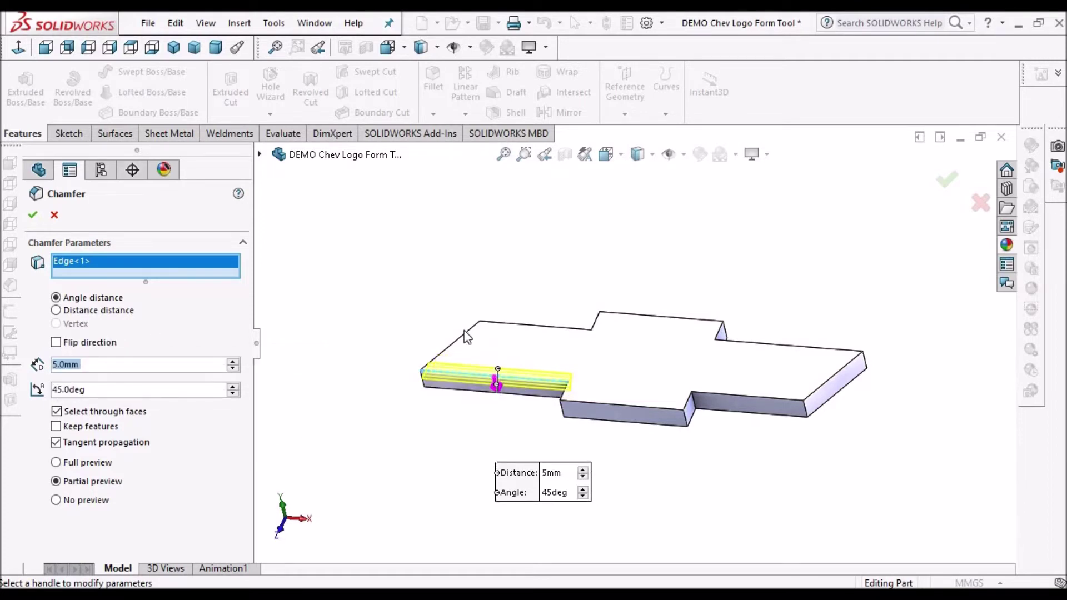
{"action": "middle_click_drag", "start_coordinate": [607, 389], "coordinate": [696, 383]}
{"action": "scroll", "coordinate": [689, 395], "scroll_direction": "down", "scroll_amount": 4}
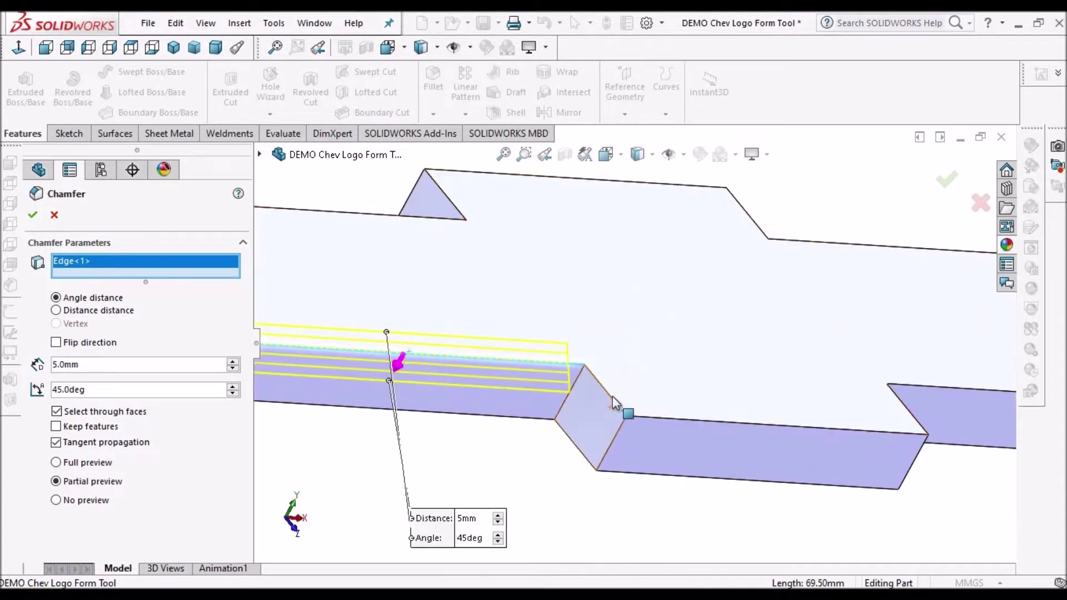
Step: Add the remaining top edges so the chamfer bevels all twelve, and apply it
{"action": "left_click", "coordinate": [614, 399]}
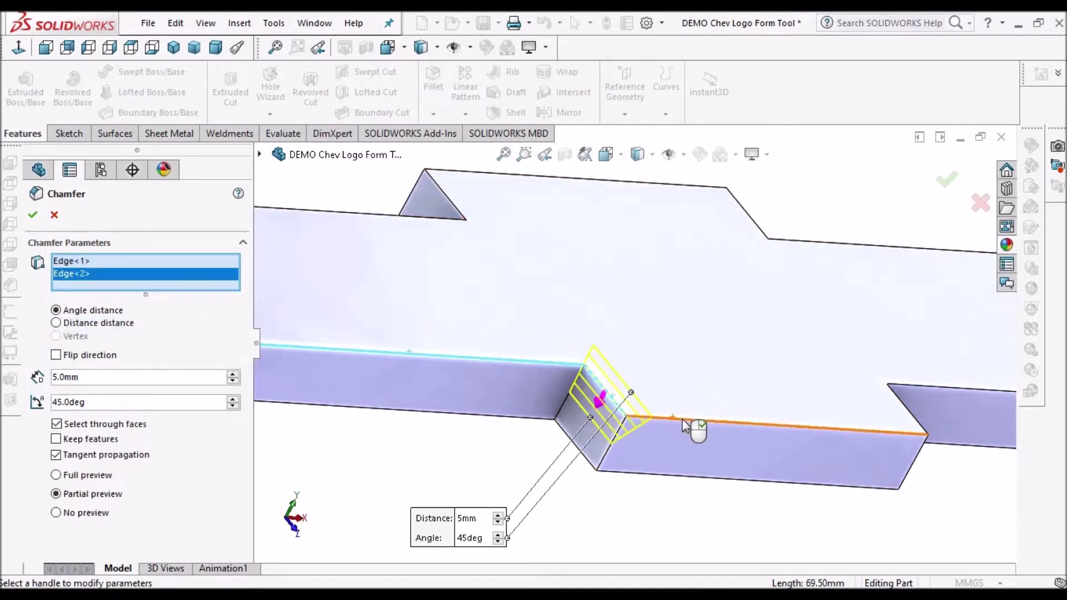
{"action": "left_click", "coordinate": [769, 426]}
{"action": "middle_click_drag", "start_coordinate": [793, 425], "coordinate": [723, 408]}
{"action": "left_click", "coordinate": [711, 411]}
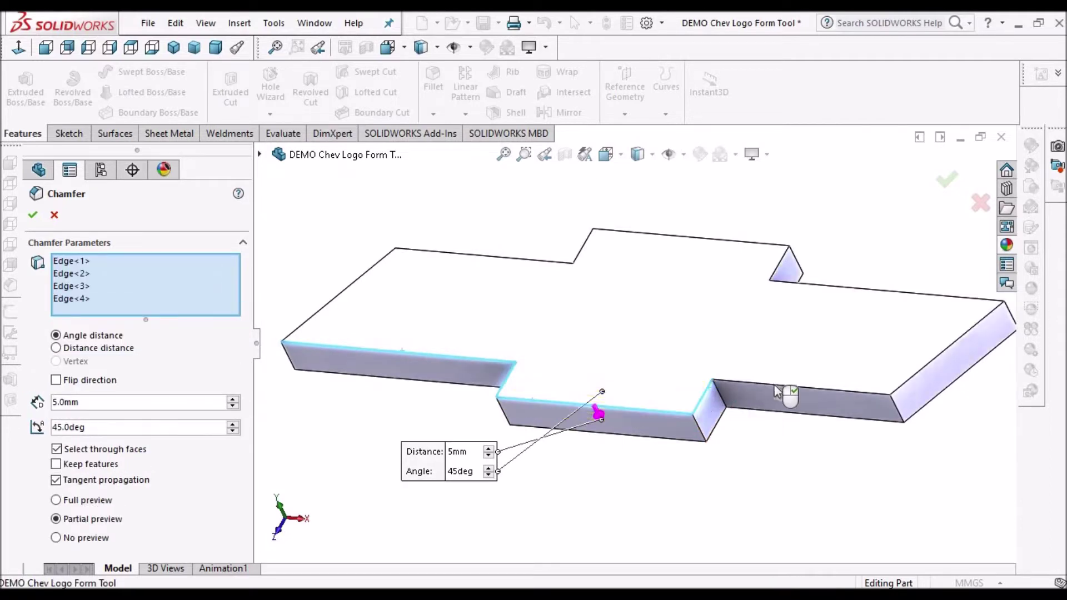
{"action": "left_click", "coordinate": [778, 393]}
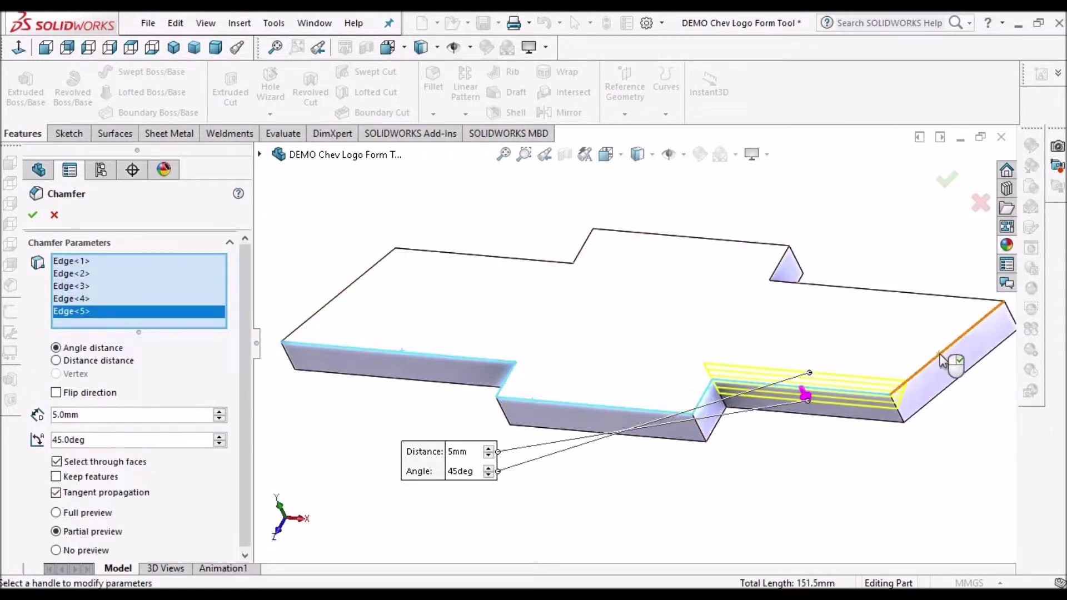
{"action": "left_click", "coordinate": [896, 308]}
{"action": "left_click", "coordinate": [908, 298]}
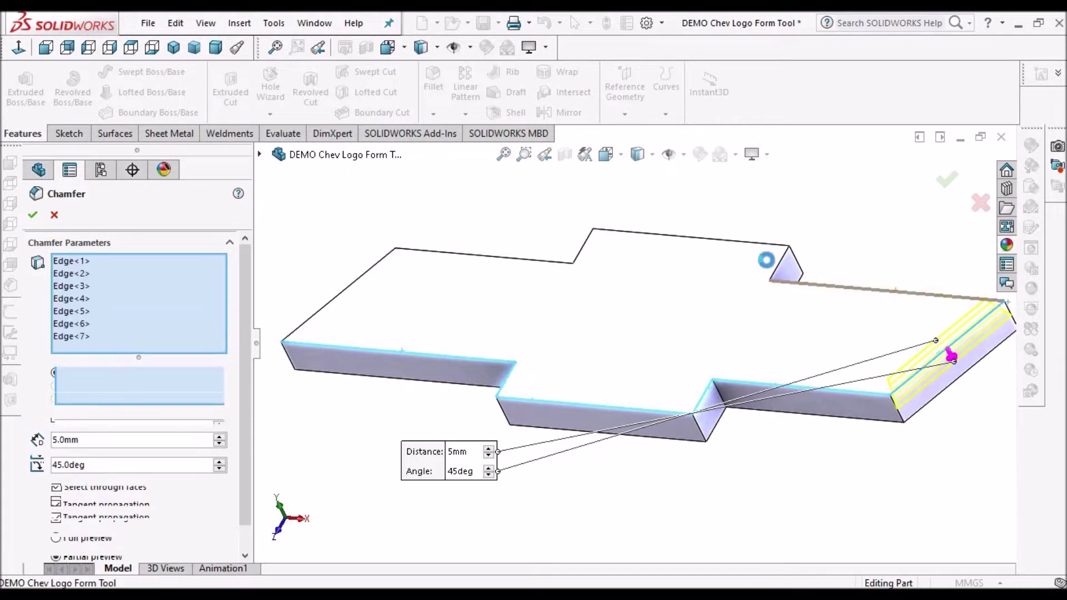
{"action": "left_click", "coordinate": [783, 268]}
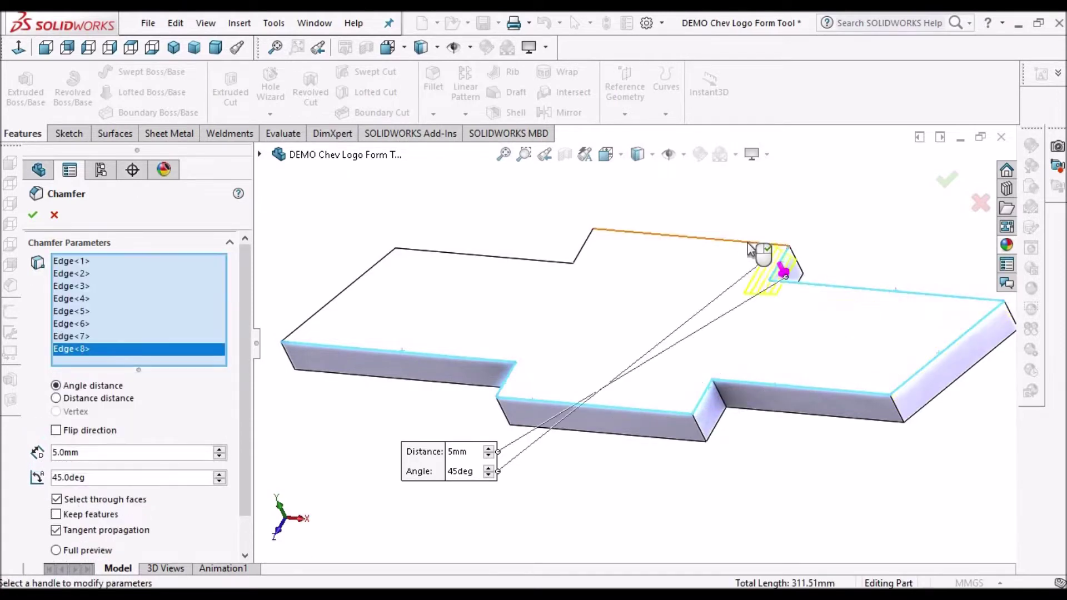
{"action": "left_click", "coordinate": [670, 236]}
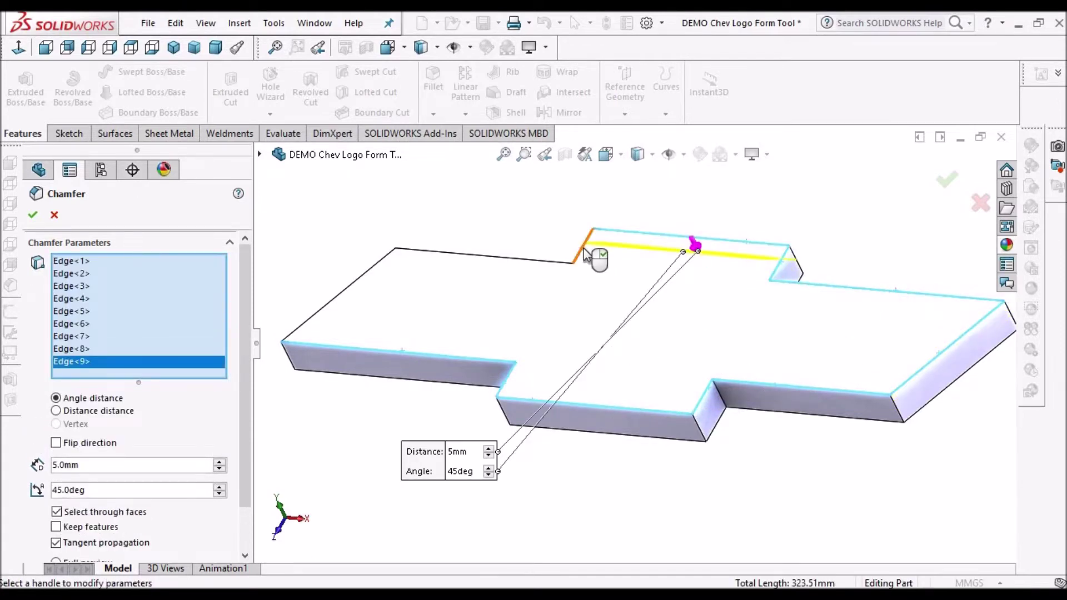
{"action": "left_click", "coordinate": [584, 255]}
{"action": "left_click", "coordinate": [348, 280]}
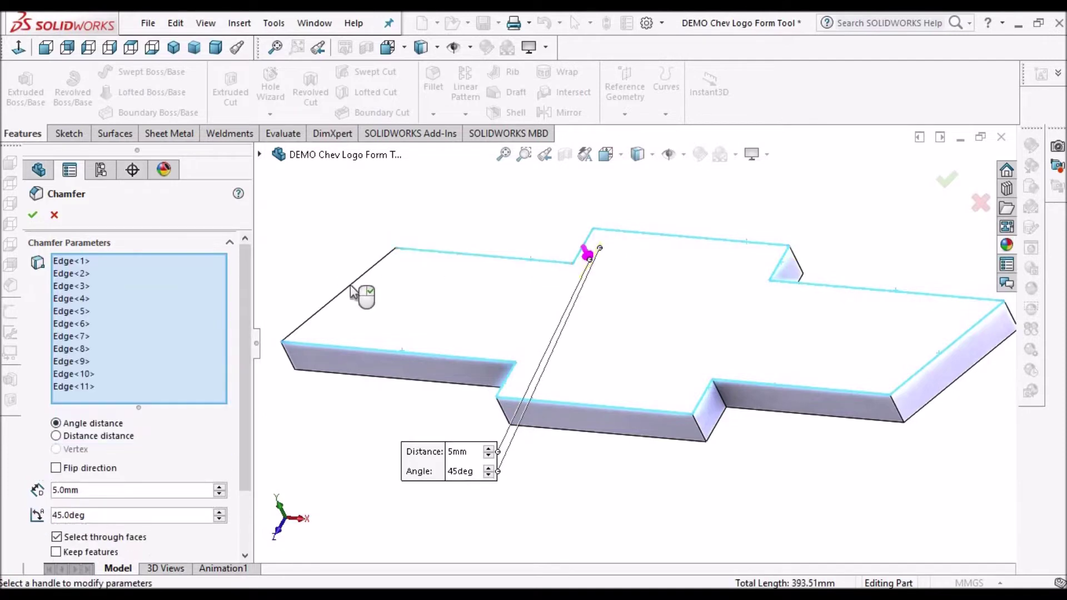
{"action": "left_click", "coordinate": [352, 285]}
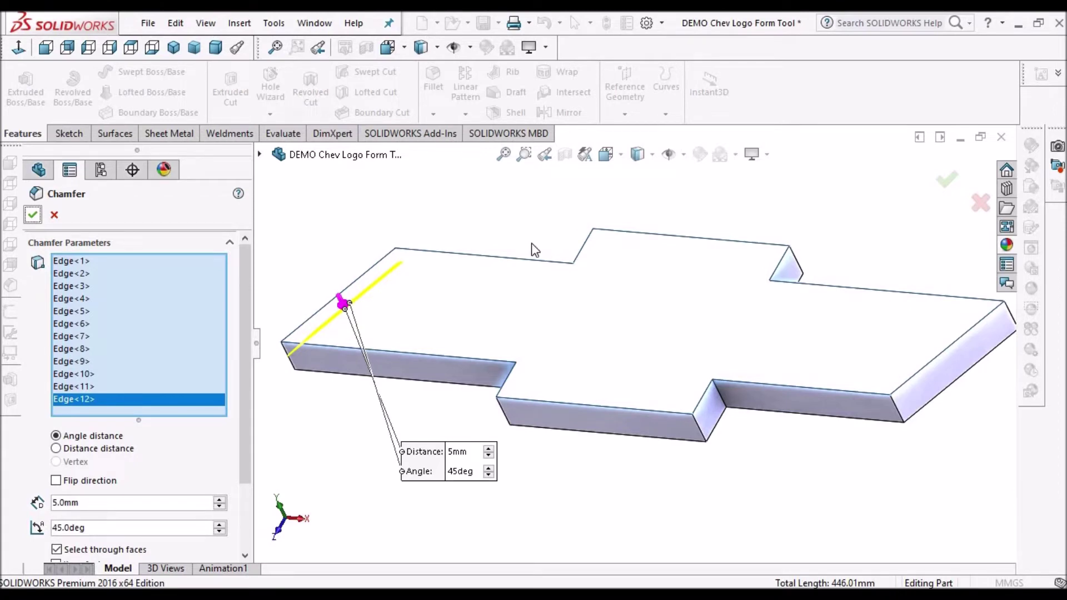
{"action": "key", "text": "Return"}
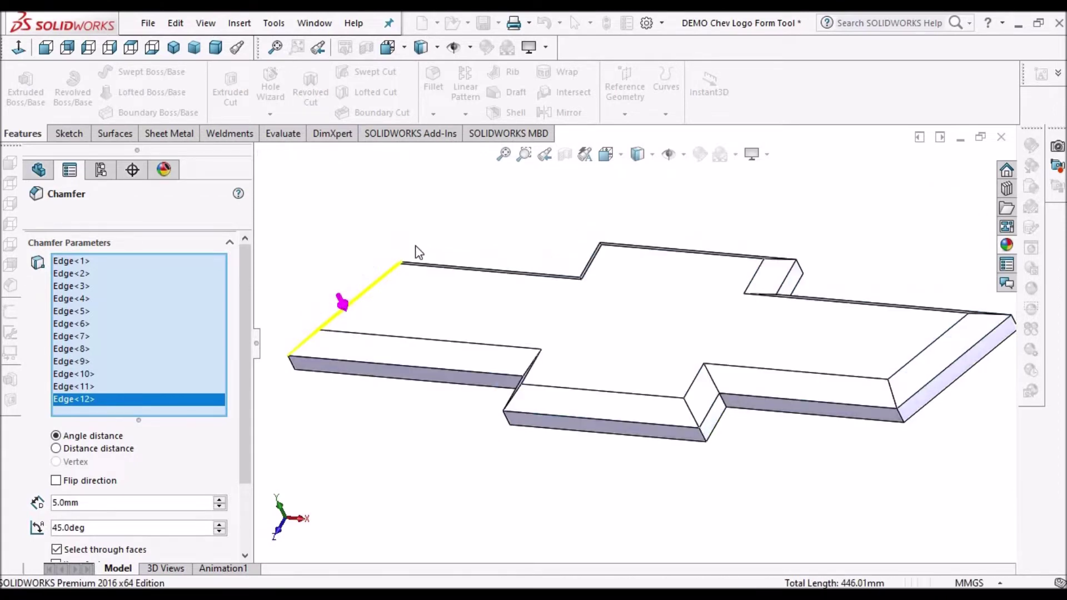
Step: Orbit and zoom around the chamfered bowtie to inspect its step corners
{"action": "middle_click_drag", "start_coordinate": [643, 298], "coordinate": [732, 397]}
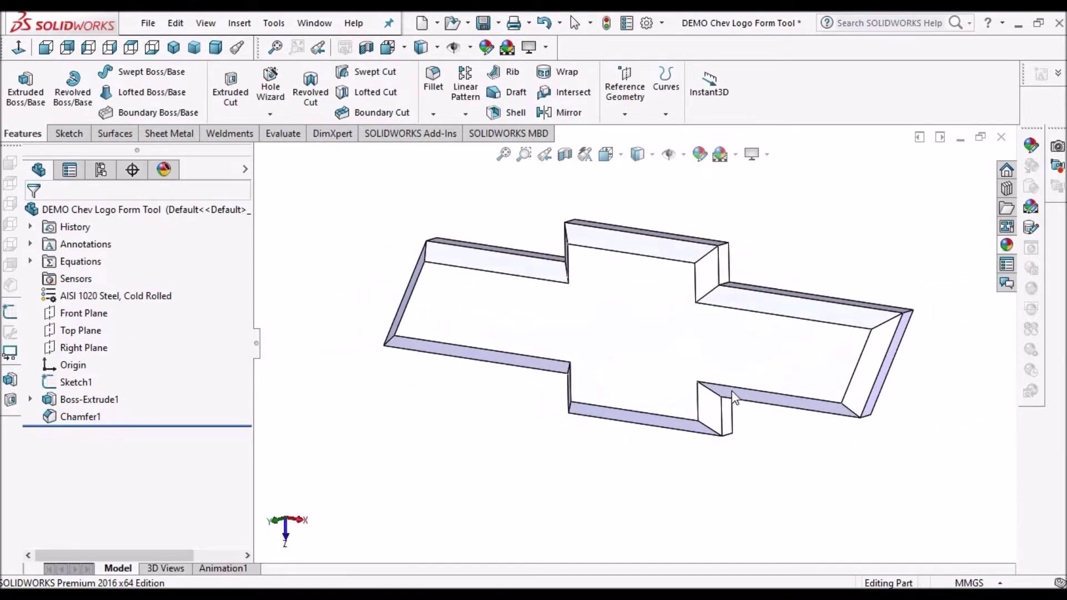
{"action": "scroll", "coordinate": [661, 336], "scroll_direction": "up", "scroll_amount": 3}
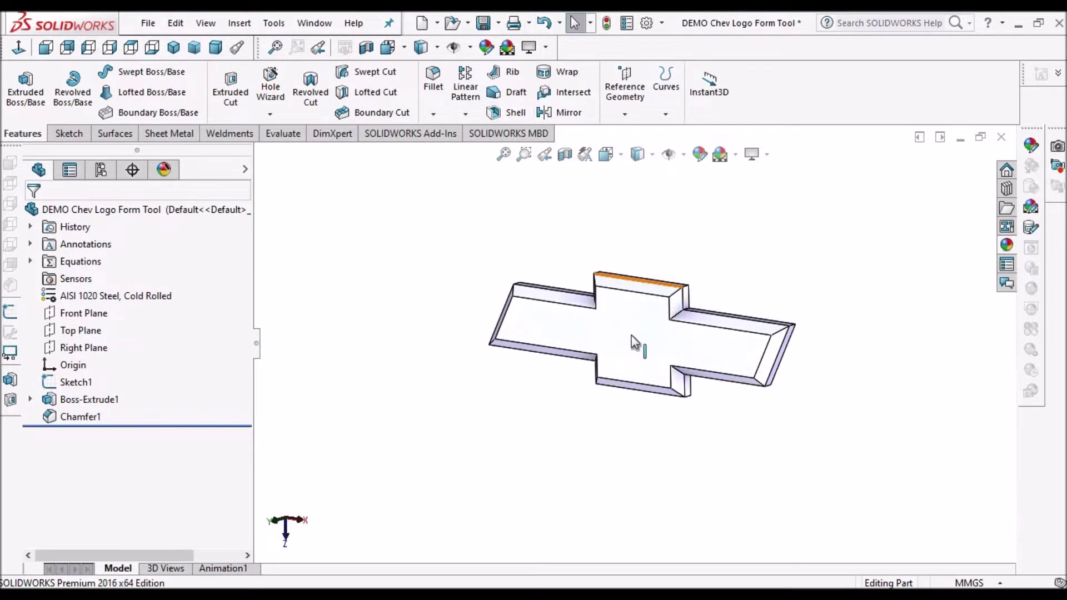
{"action": "scroll", "coordinate": [631, 335], "scroll_direction": "down", "scroll_amount": 3}
{"action": "middle_click_drag", "start_coordinate": [661, 361], "coordinate": [689, 369]}
{"action": "scroll", "coordinate": [538, 376], "scroll_direction": "down", "scroll_amount": 5}
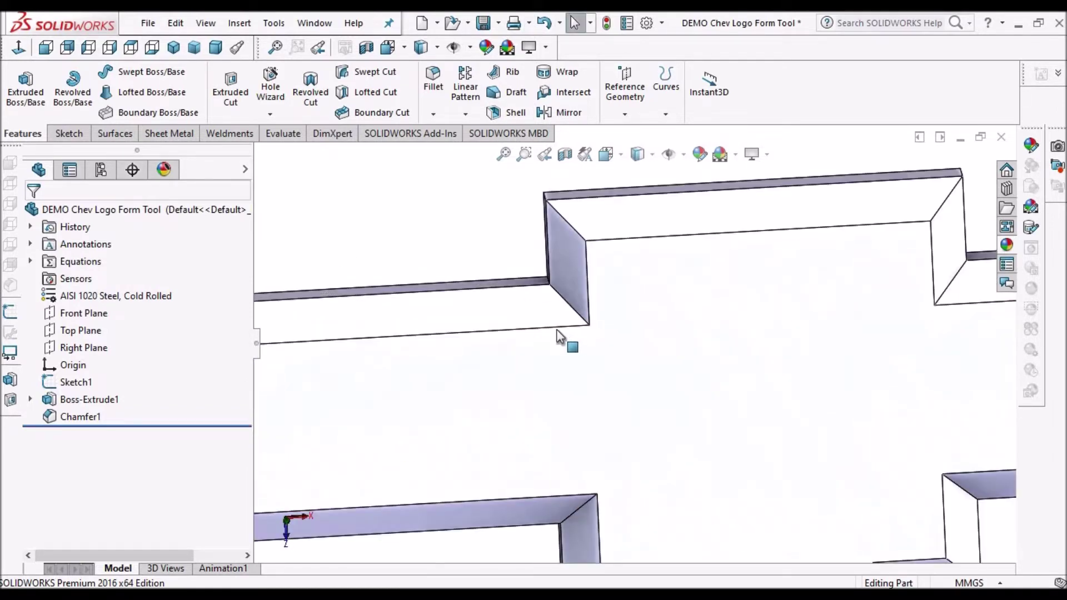
{"action": "scroll", "coordinate": [579, 331], "scroll_direction": "up", "scroll_amount": 3}
{"action": "middle_click_drag", "start_coordinate": [657, 345], "coordinate": [690, 386]}
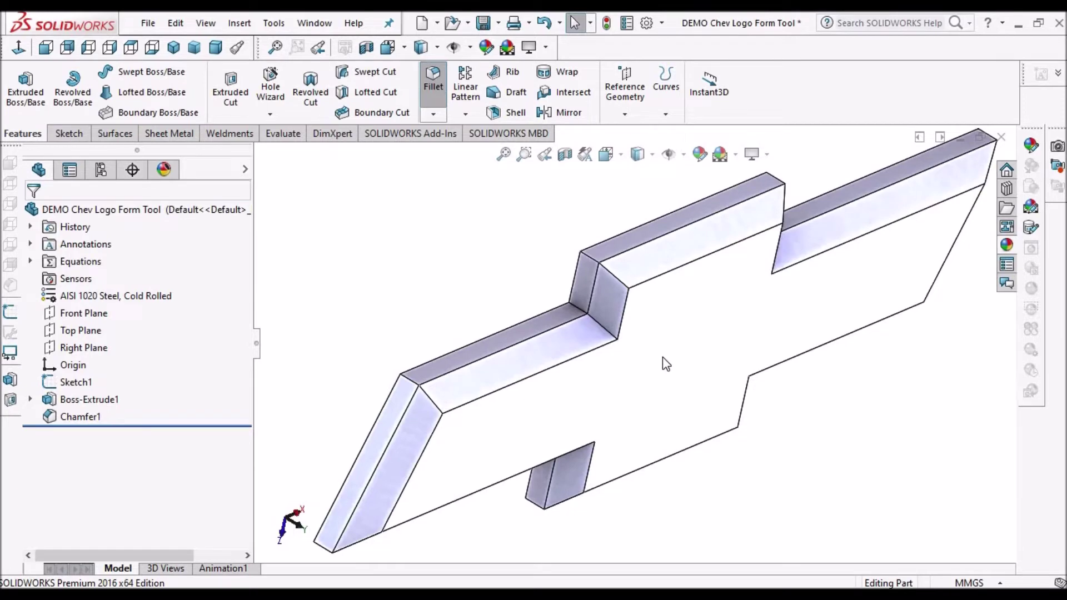
{"action": "scroll", "coordinate": [612, 314], "scroll_direction": "down", "scroll_amount": 3}
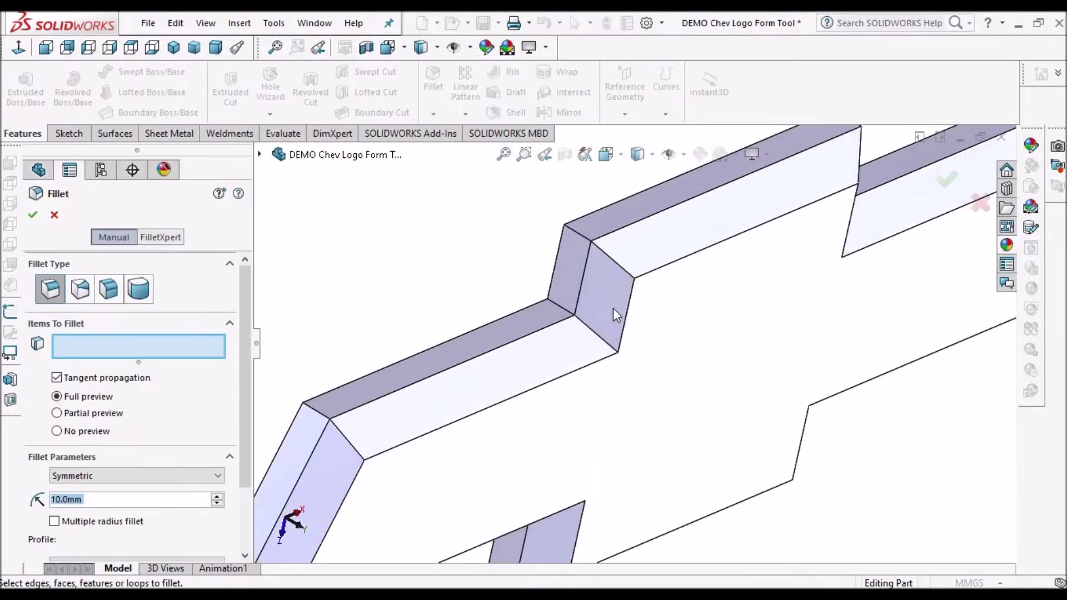
{"action": "scroll", "coordinate": [612, 308], "scroll_direction": "up", "scroll_amount": 2}
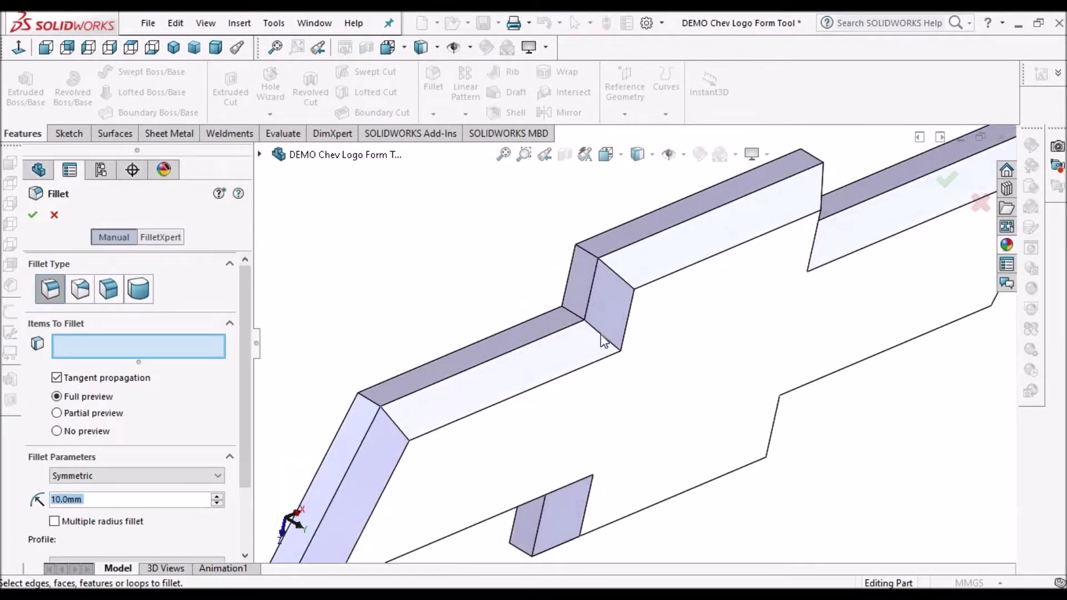
{"action": "middle_click_drag", "start_coordinate": [605, 342], "coordinate": [464, 422]}
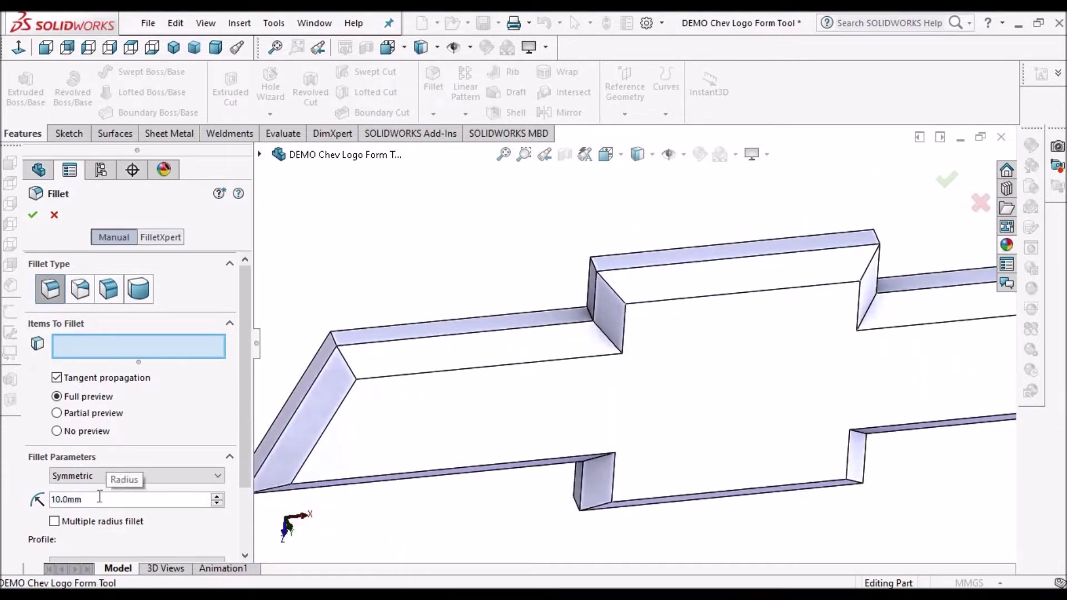
Step: Set a 2 mm fillet radius and pick the vertical corner, step top and inner corner edges
{"action": "type", "text": "2"}
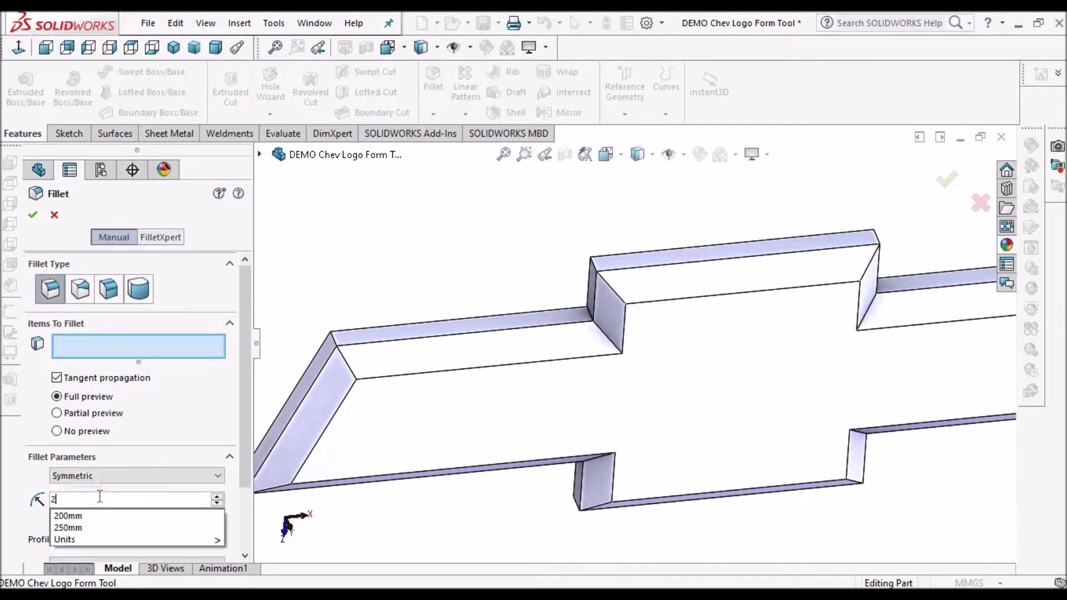
{"action": "key", "text": "Return"}
{"action": "scroll", "coordinate": [590, 329], "scroll_direction": "down", "scroll_amount": 5}
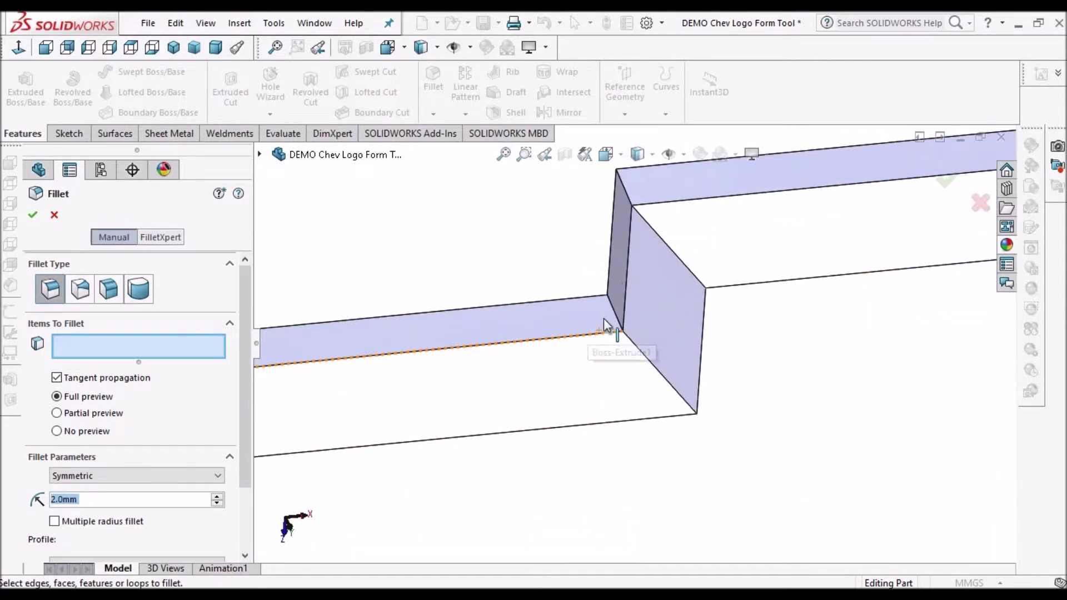
{"action": "left_click", "coordinate": [644, 347]}
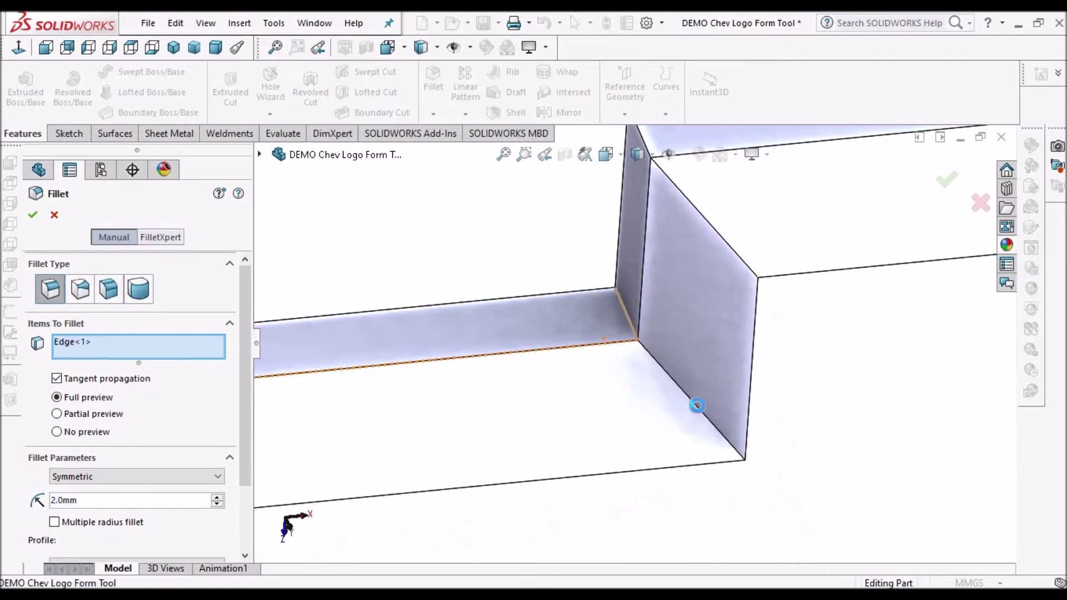
{"action": "left_click", "coordinate": [725, 429]}
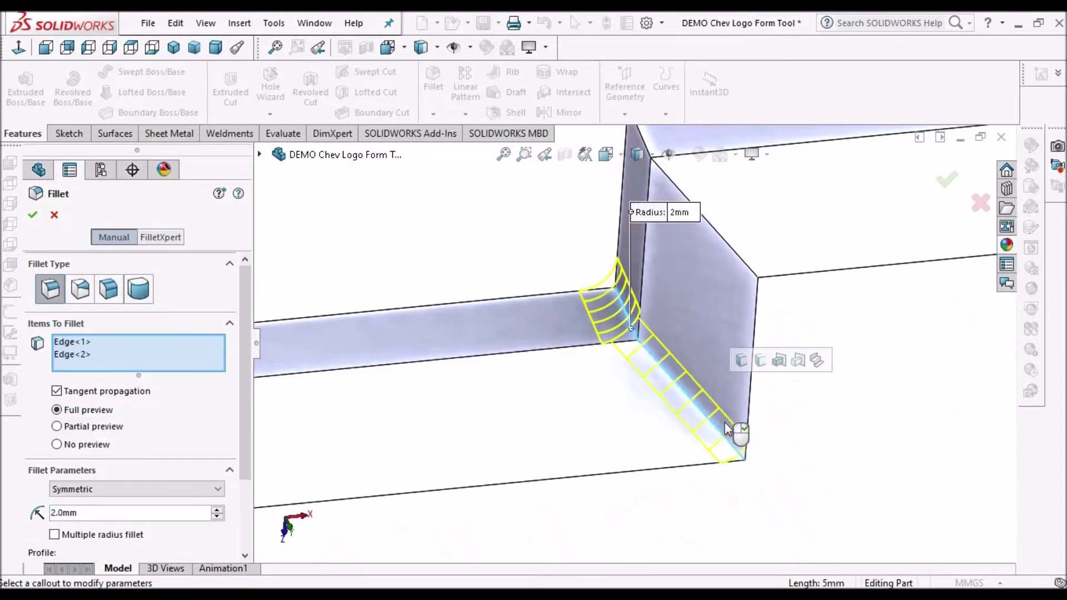
{"action": "scroll", "coordinate": [658, 436], "scroll_direction": "up", "scroll_amount": 10}
{"action": "middle_click_drag", "start_coordinate": [705, 361], "coordinate": [695, 303]}
{"action": "scroll", "coordinate": [612, 351], "scroll_direction": "down", "scroll_amount": 5}
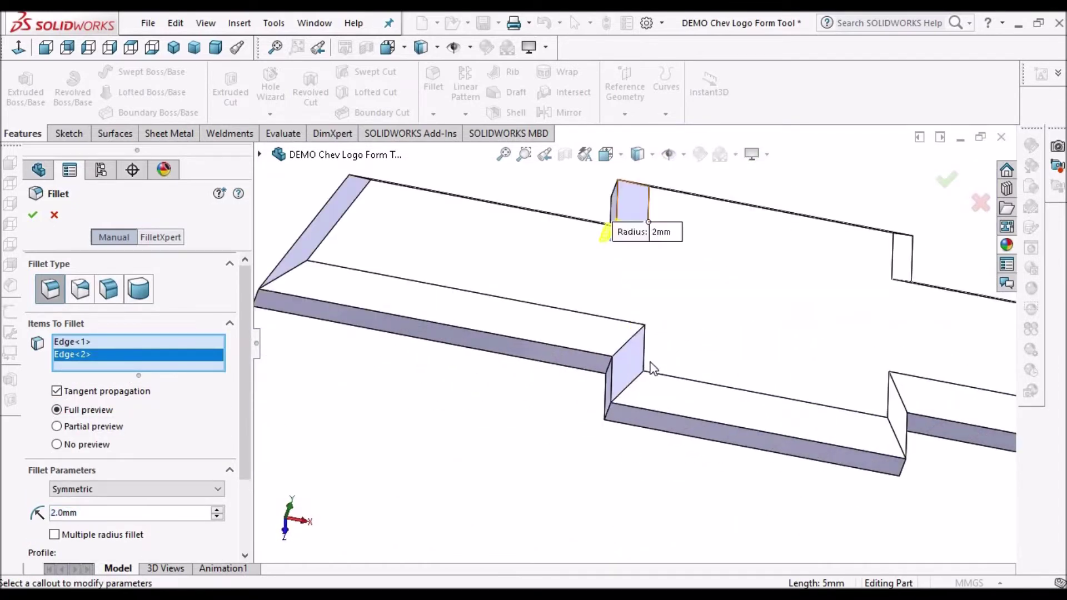
{"action": "left_click", "coordinate": [626, 335]}
{"action": "middle_click_drag", "start_coordinate": [622, 362], "coordinate": [639, 374]}
{"action": "scroll", "coordinate": [681, 337], "scroll_direction": "up", "scroll_amount": 5}
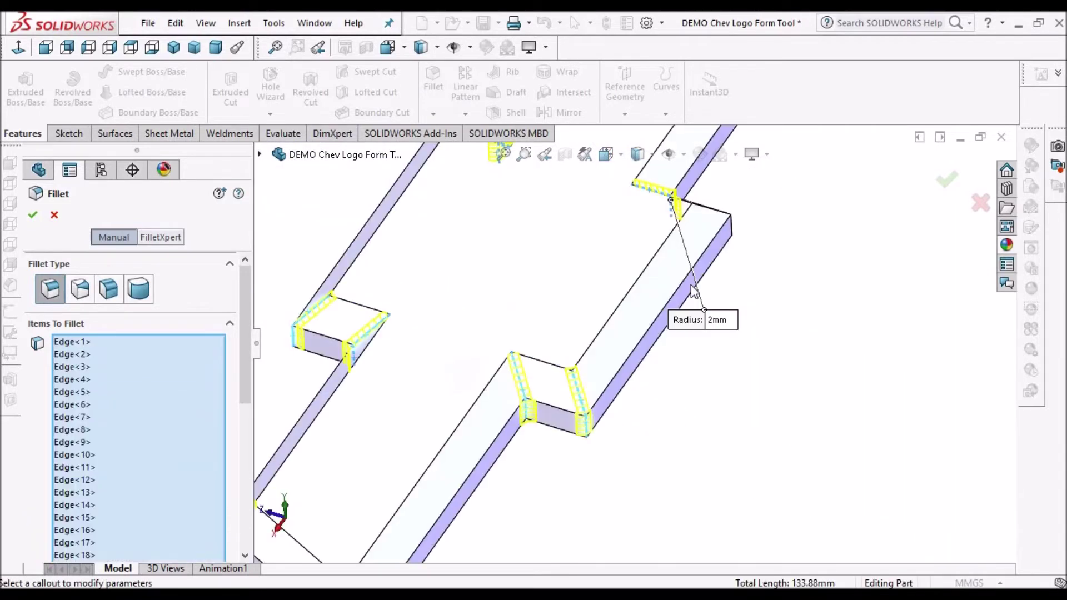
{"action": "middle_click_drag", "start_coordinate": [692, 289], "coordinate": [711, 217]}
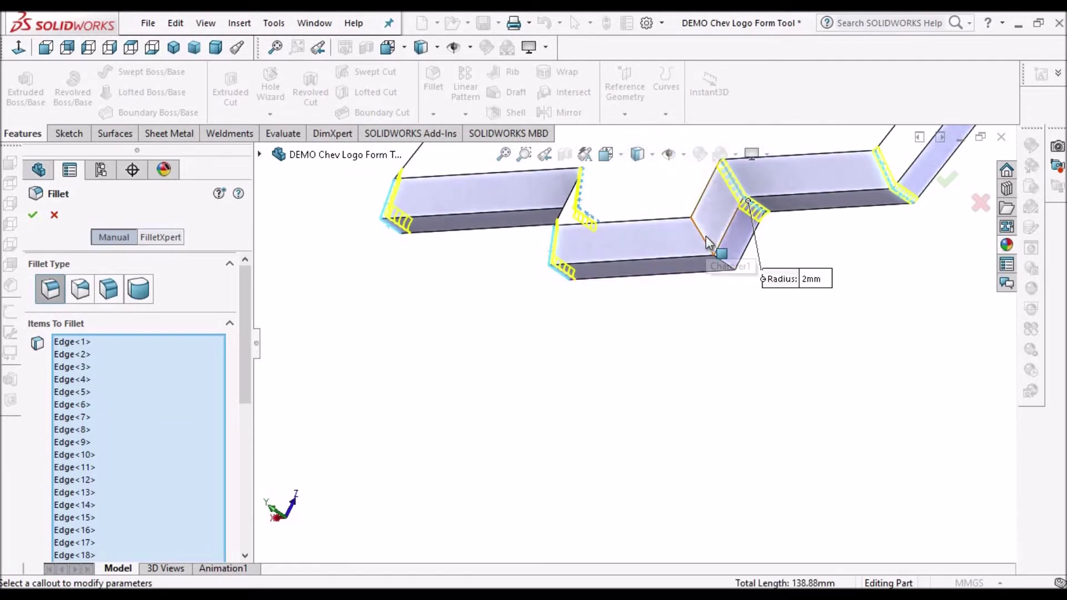
{"action": "left_click", "coordinate": [714, 253]}
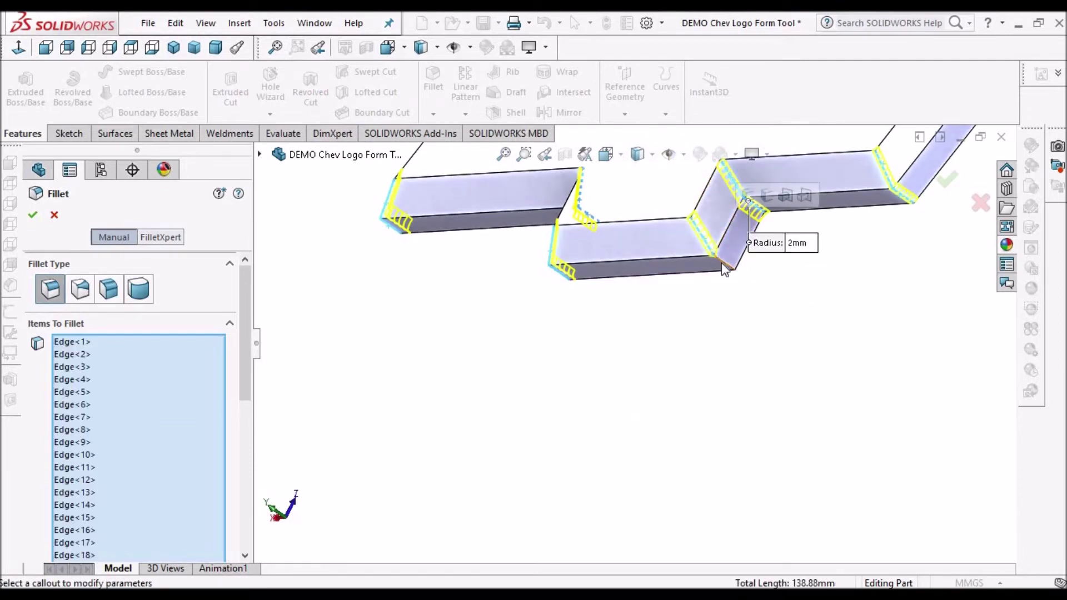
Step: Switch to a dimetric view and apply the 2 mm fillet as Fillet1
{"action": "left_click", "coordinate": [216, 47]}
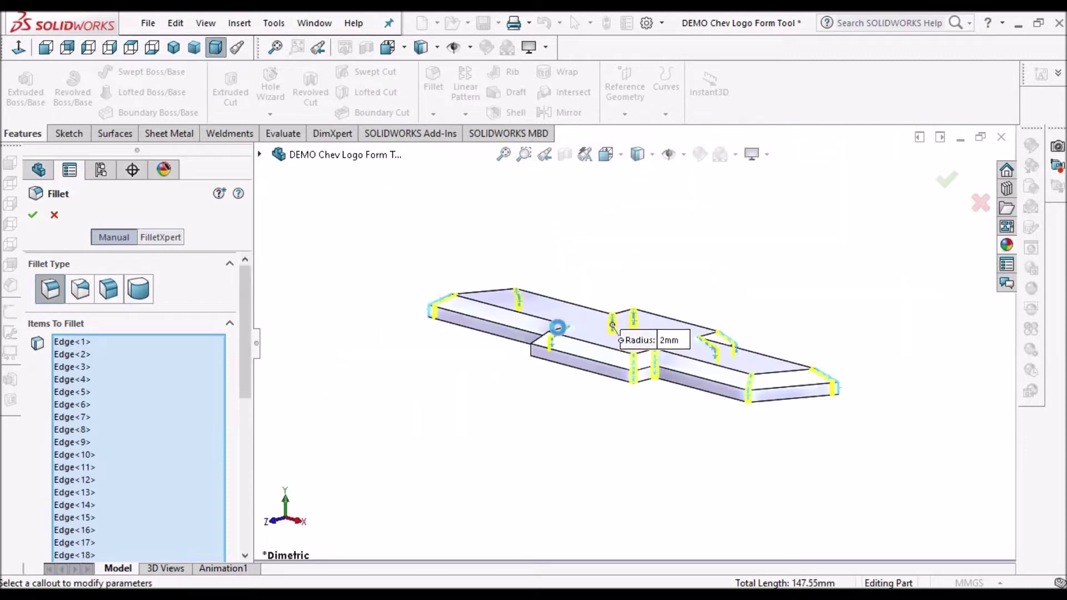
{"action": "scroll", "coordinate": [584, 334], "scroll_direction": "down", "scroll_amount": 4}
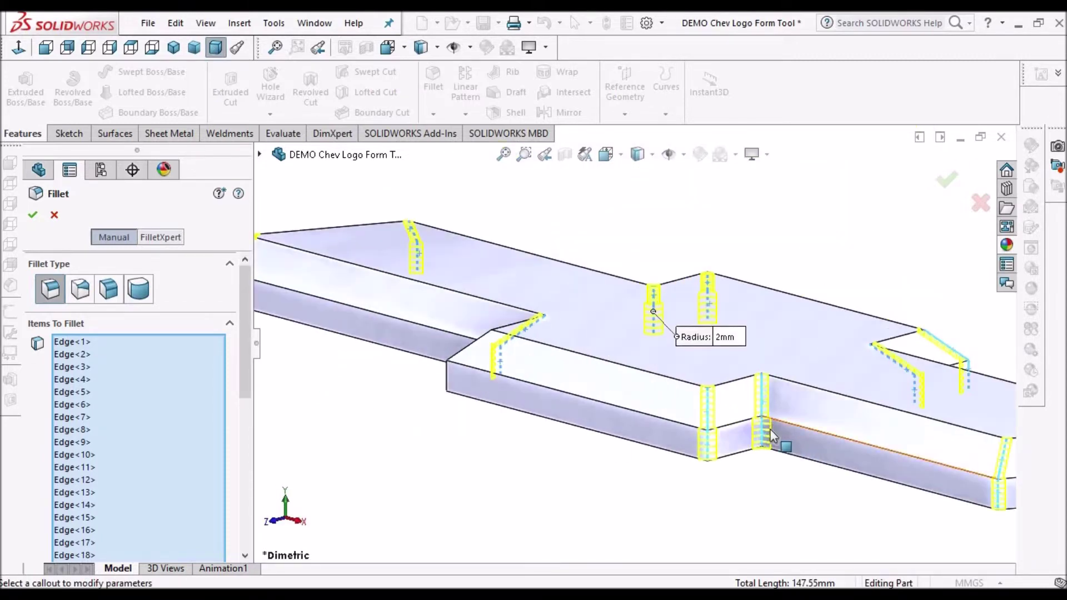
{"action": "scroll", "coordinate": [619, 346], "scroll_direction": "up", "scroll_amount": 2}
{"action": "scroll", "coordinate": [779, 437], "scroll_direction": "up", "scroll_amount": 2}
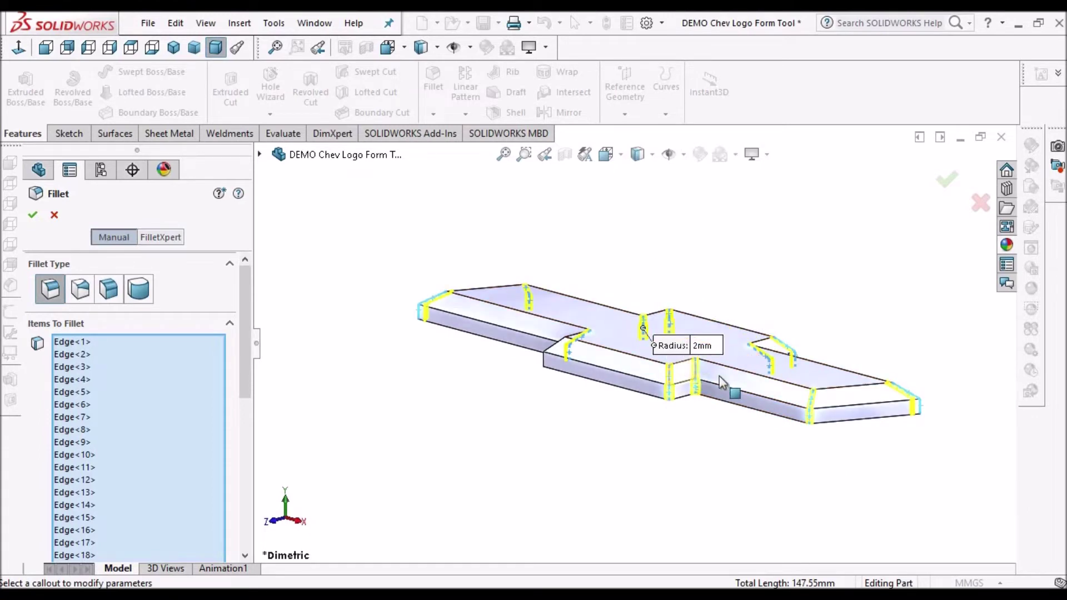
{"action": "scroll", "coordinate": [717, 378], "scroll_direction": "down", "scroll_amount": 3}
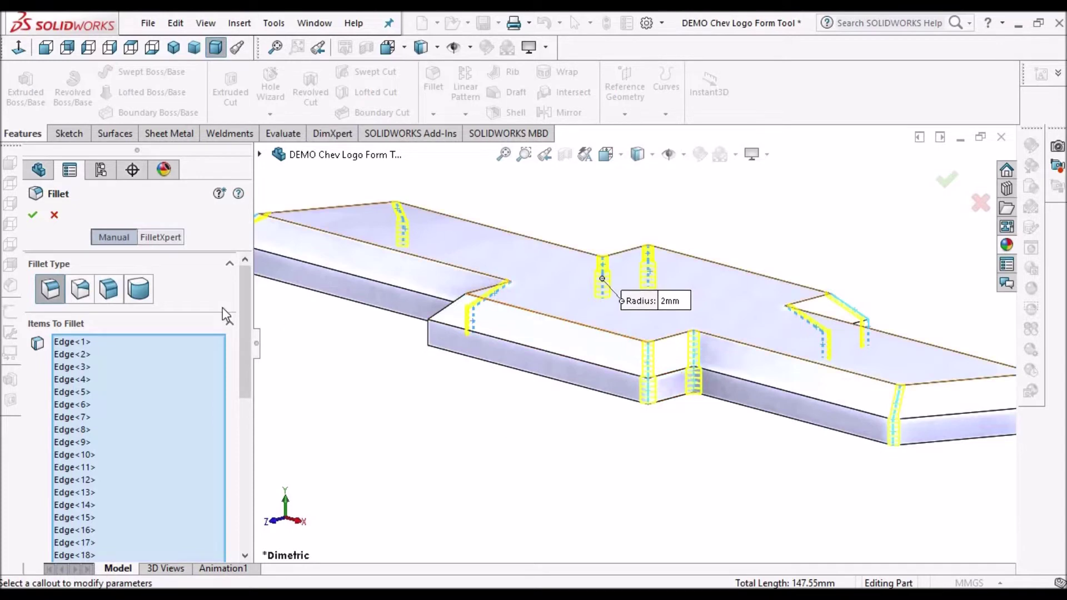
{"action": "left_click", "coordinate": [32, 216]}
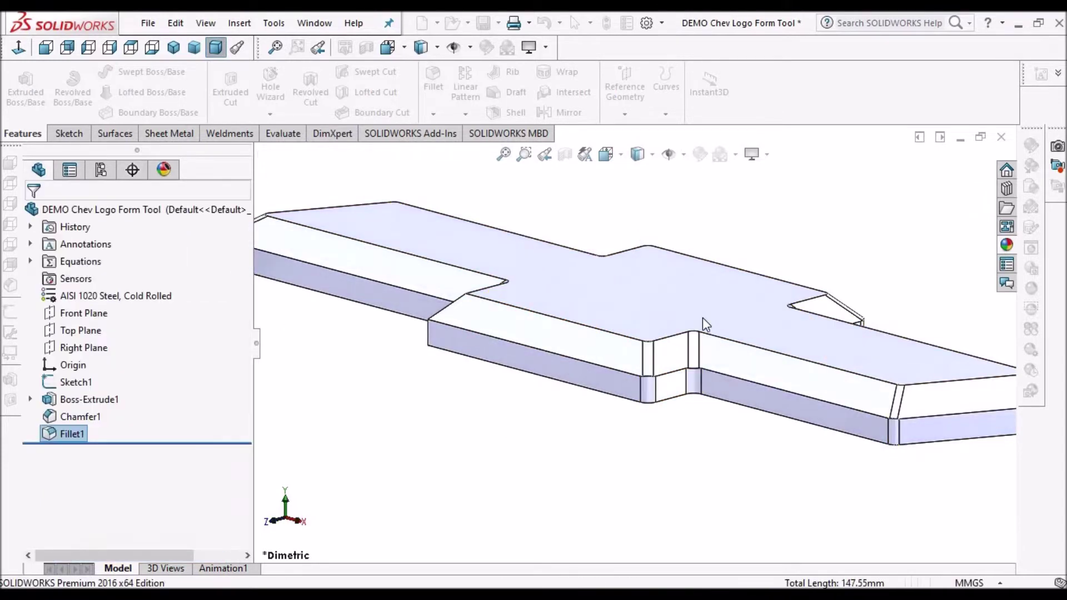
Step: Orbit in close on the rounded notch and select the new fillet face
{"action": "scroll", "coordinate": [642, 329], "scroll_direction": "down", "scroll_amount": 3}
{"action": "middle_click_drag", "start_coordinate": [634, 409], "coordinate": [662, 468]}
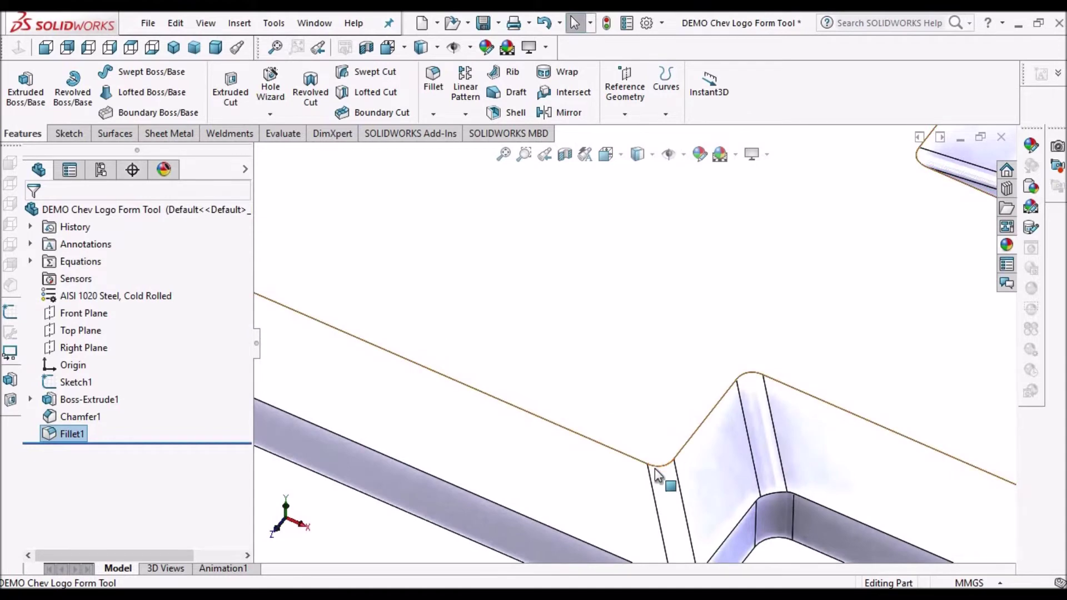
{"action": "left_click", "coordinate": [758, 382]}
{"action": "scroll", "coordinate": [758, 382], "scroll_direction": "up", "scroll_amount": 3}
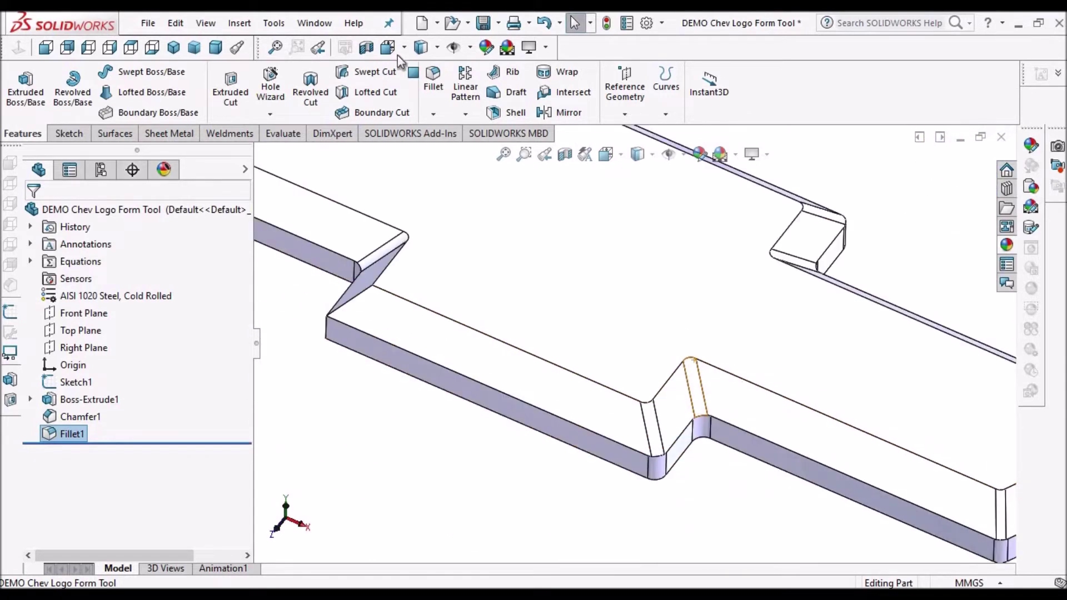
Step: Add Fillet2 with a 1 mm radius on the long top and bottom edges, then view the whole logo
{"action": "left_click", "coordinate": [437, 77]}
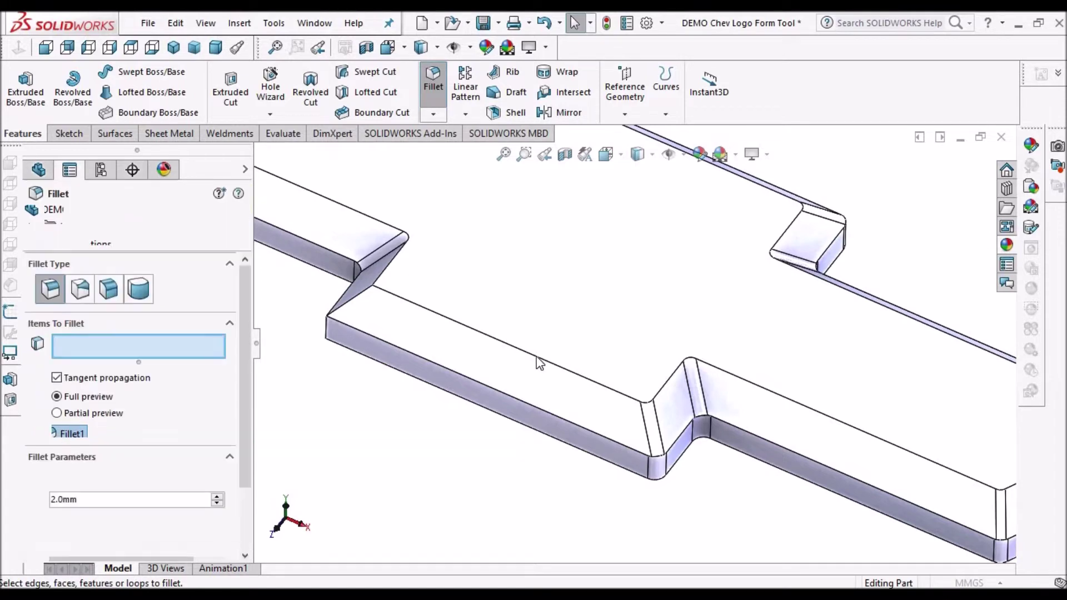
{"action": "left_click", "coordinate": [572, 372]}
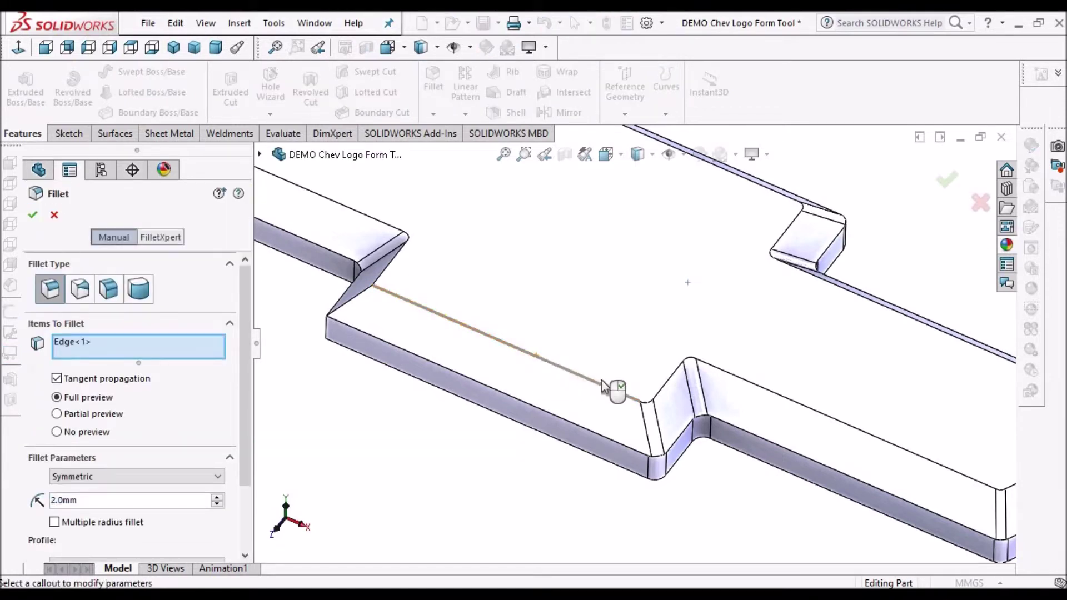
{"action": "scroll", "coordinate": [570, 322], "scroll_direction": "up", "scroll_amount": 2}
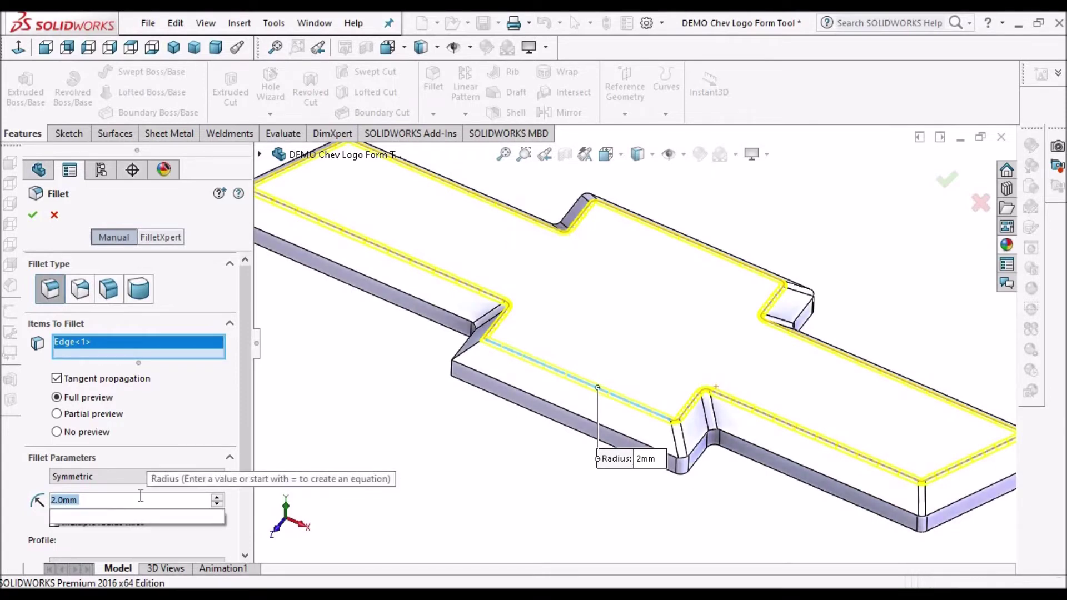
{"action": "type", "text": "1"}
{"action": "key", "text": "Return"}
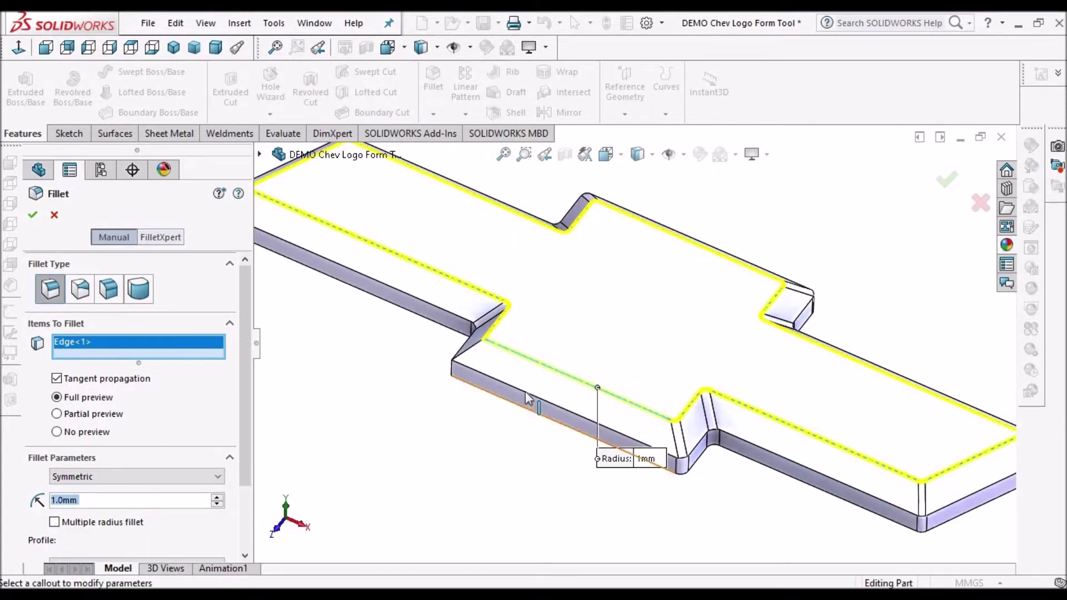
{"action": "left_click", "coordinate": [527, 398]}
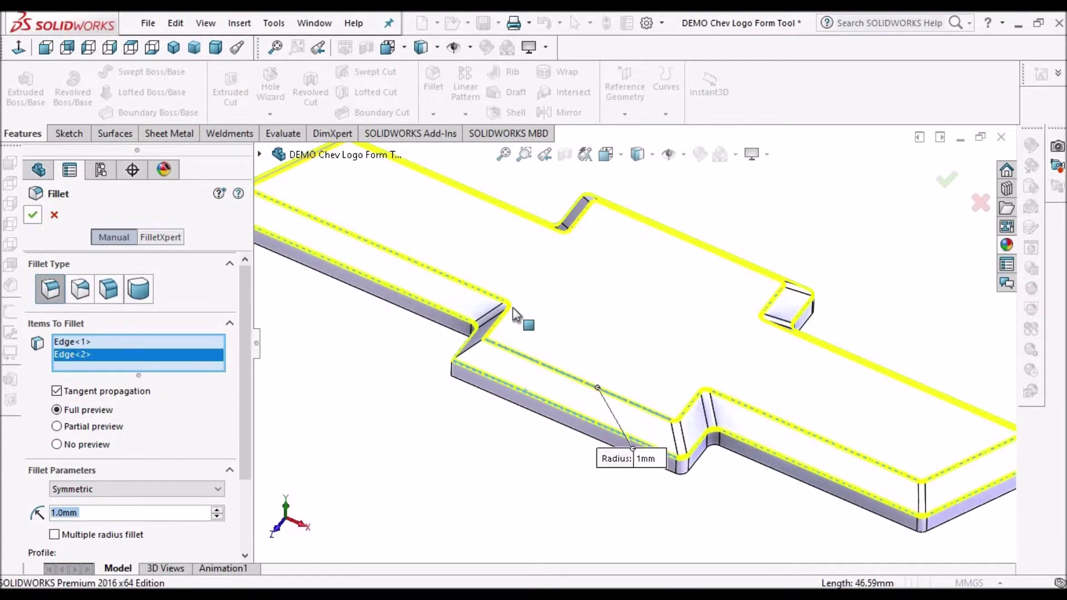
{"action": "scroll", "coordinate": [515, 315], "scroll_direction": "down", "scroll_amount": 3}
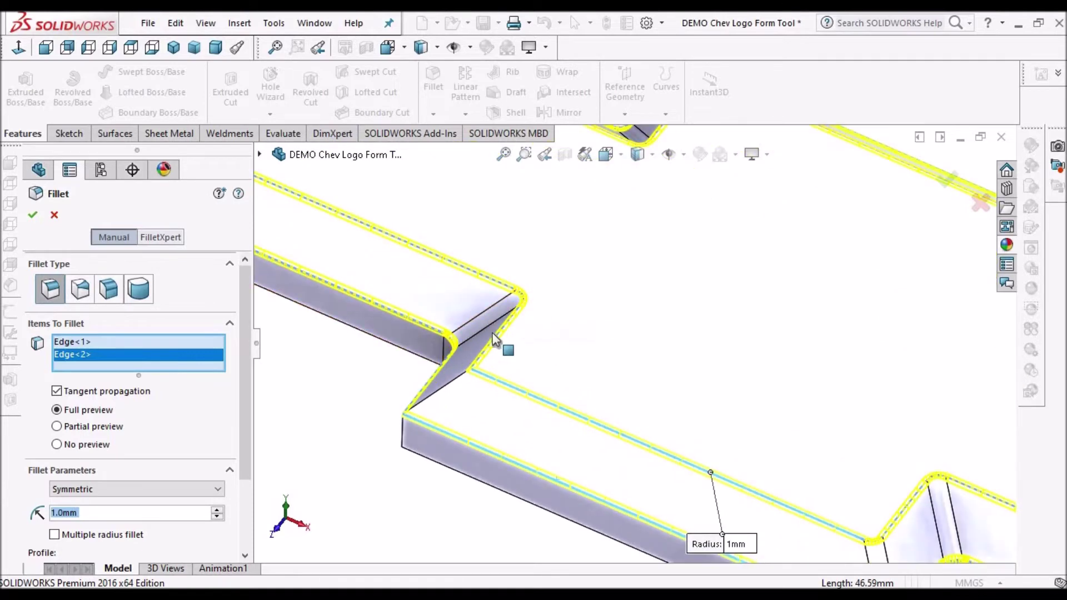
{"action": "scroll", "coordinate": [483, 337], "scroll_direction": "up", "scroll_amount": 2}
{"action": "scroll", "coordinate": [501, 341], "scroll_direction": "down", "scroll_amount": 3}
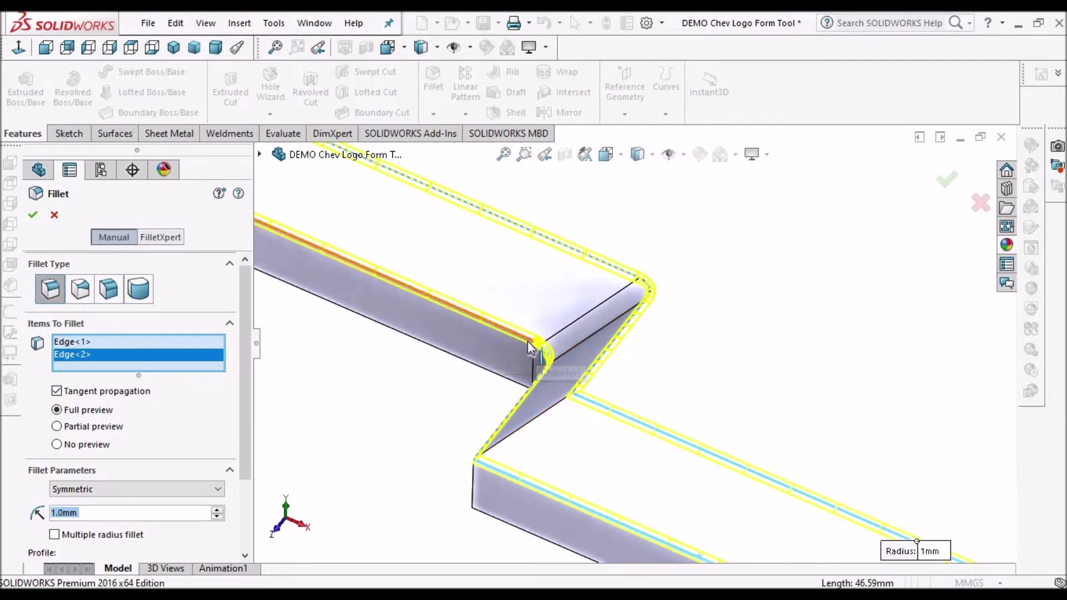
{"action": "scroll", "coordinate": [528, 350], "scroll_direction": "up", "scroll_amount": 3}
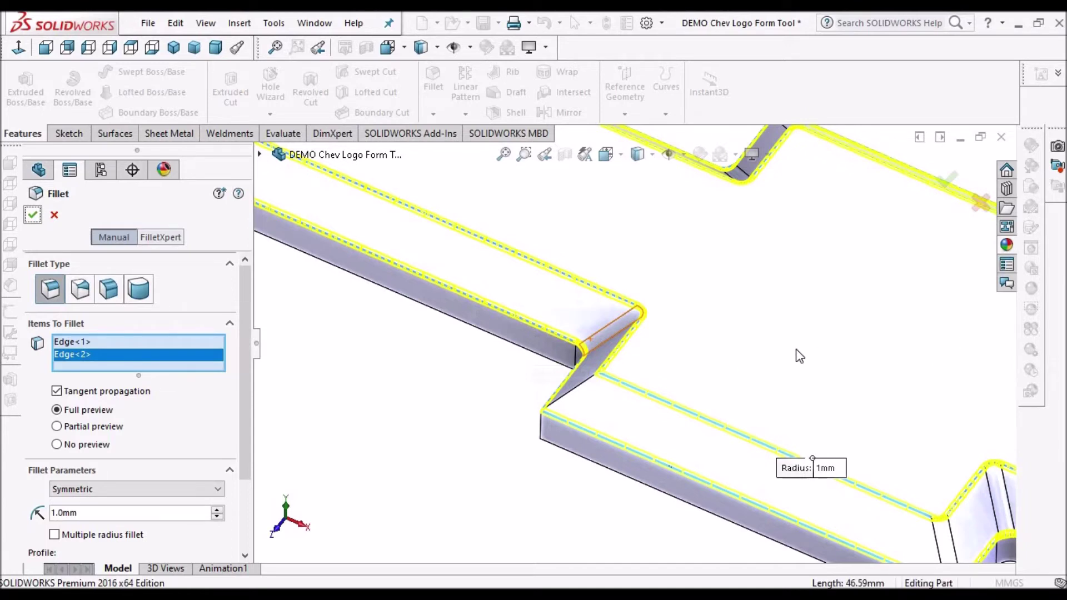
{"action": "key", "text": "Return"}
{"action": "key", "text": "f"}
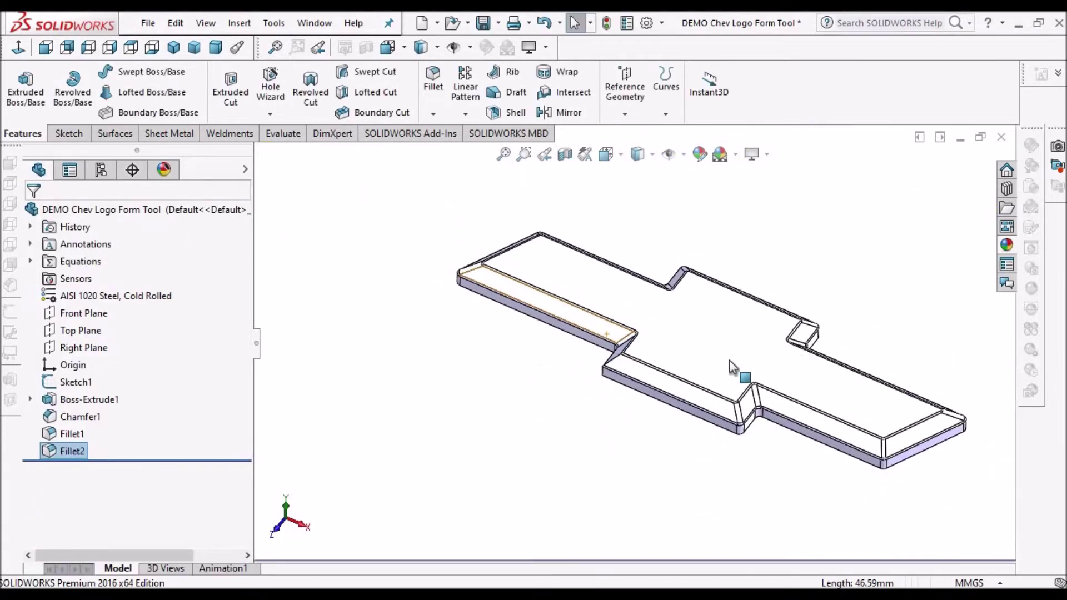
{"action": "middle_click_drag", "start_coordinate": [765, 369], "coordinate": [687, 272]}
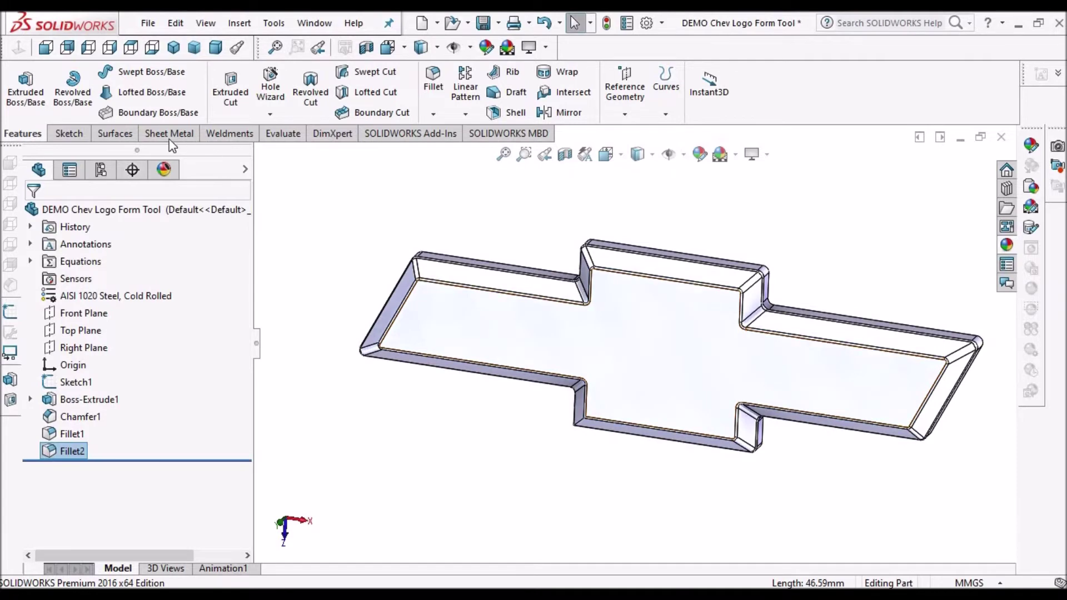
Step: Make the bowtie part forming tool FormTool1, with its bottom face as stopping face, and save it
{"action": "left_click", "coordinate": [184, 143]}
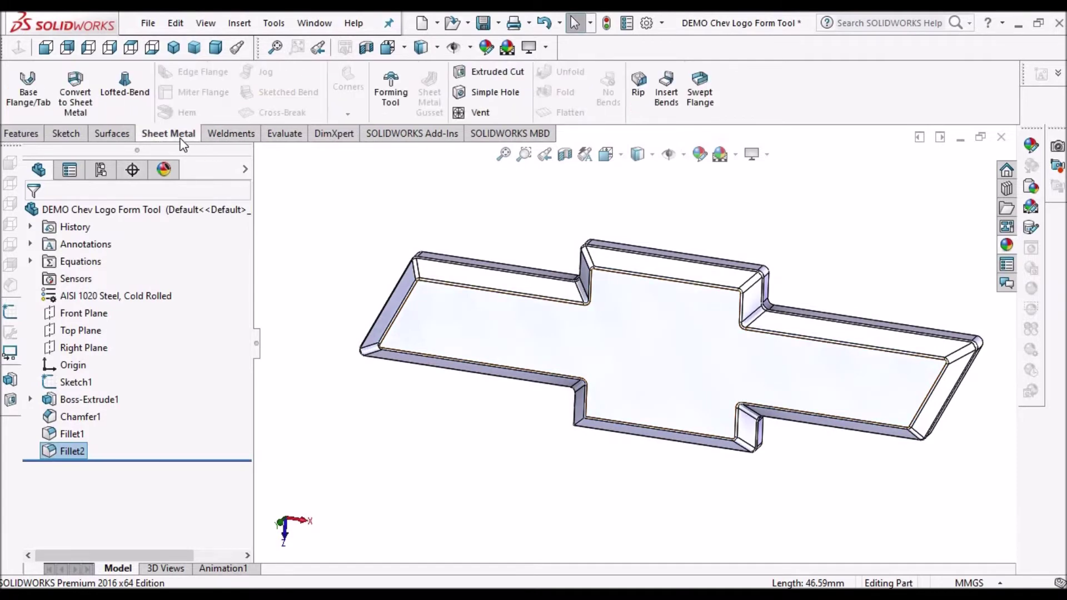
{"action": "left_click", "coordinate": [392, 92]}
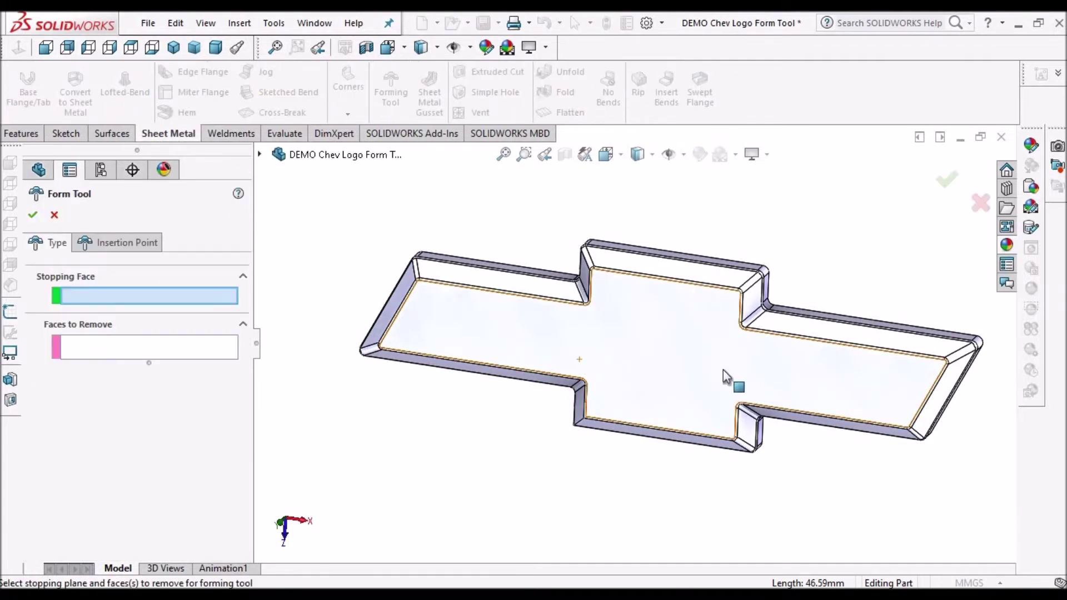
{"action": "middle_click_drag", "start_coordinate": [726, 377], "coordinate": [744, 234]}
{"action": "scroll", "coordinate": [705, 386], "scroll_direction": "down", "scroll_amount": 3}
{"action": "middle_click_drag", "start_coordinate": [705, 386], "coordinate": [718, 423]}
{"action": "left_click", "coordinate": [715, 424]}
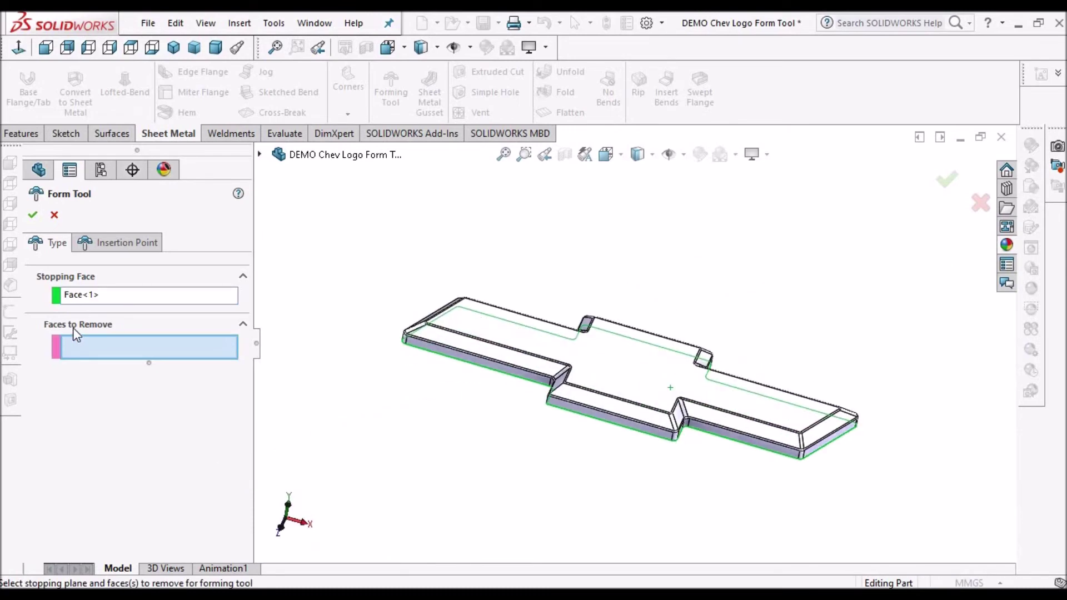
{"action": "middle_click_drag", "start_coordinate": [685, 396], "coordinate": [619, 362]}
{"action": "left_click", "coordinate": [33, 216]}
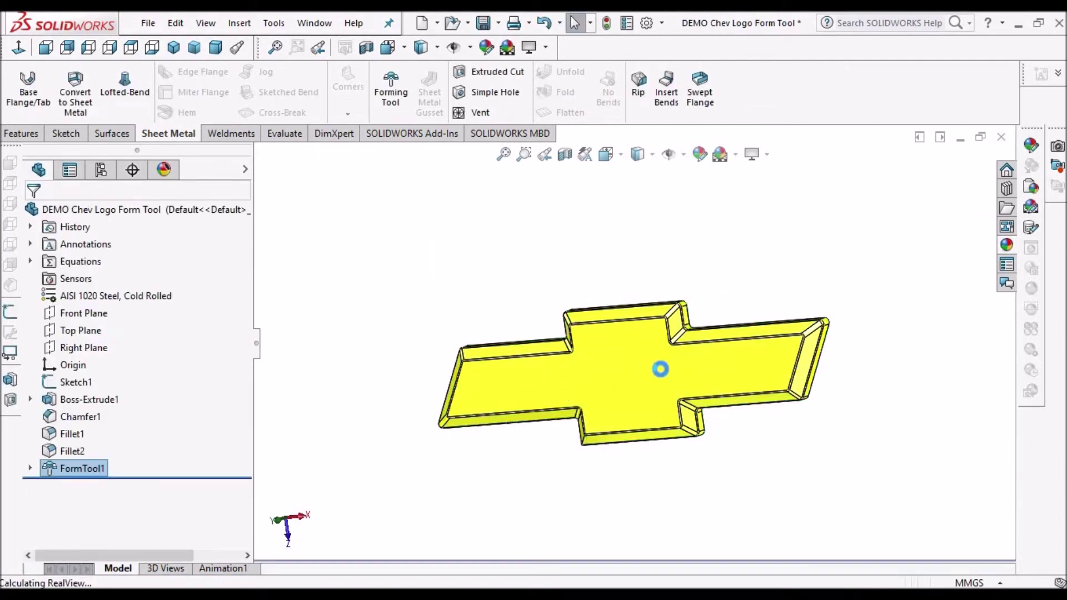
{"action": "middle_click_drag", "start_coordinate": [638, 410], "coordinate": [650, 429]}
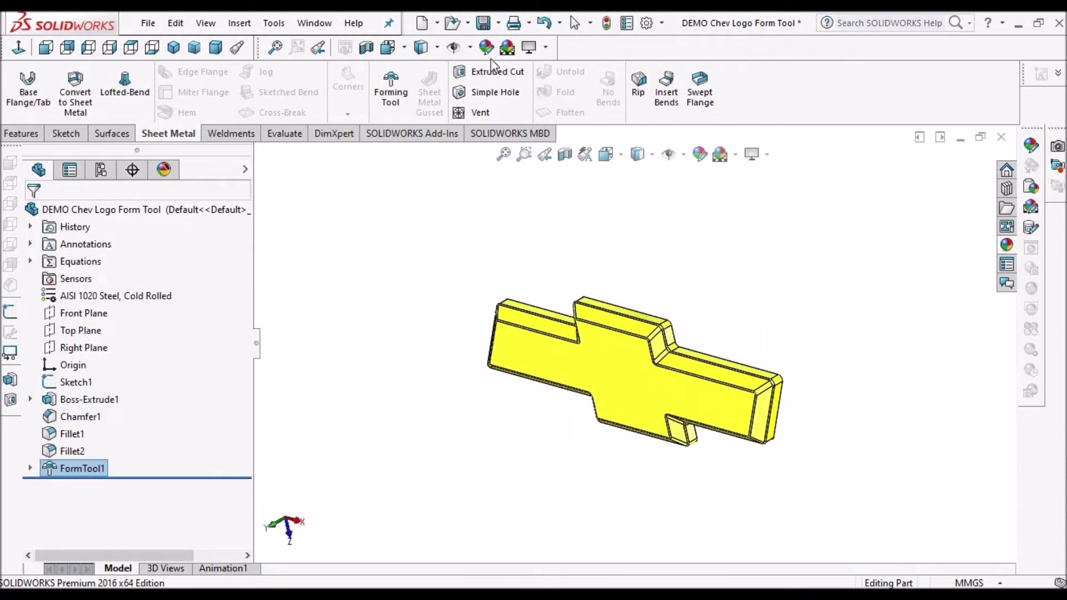
{"action": "left_click", "coordinate": [484, 23]}
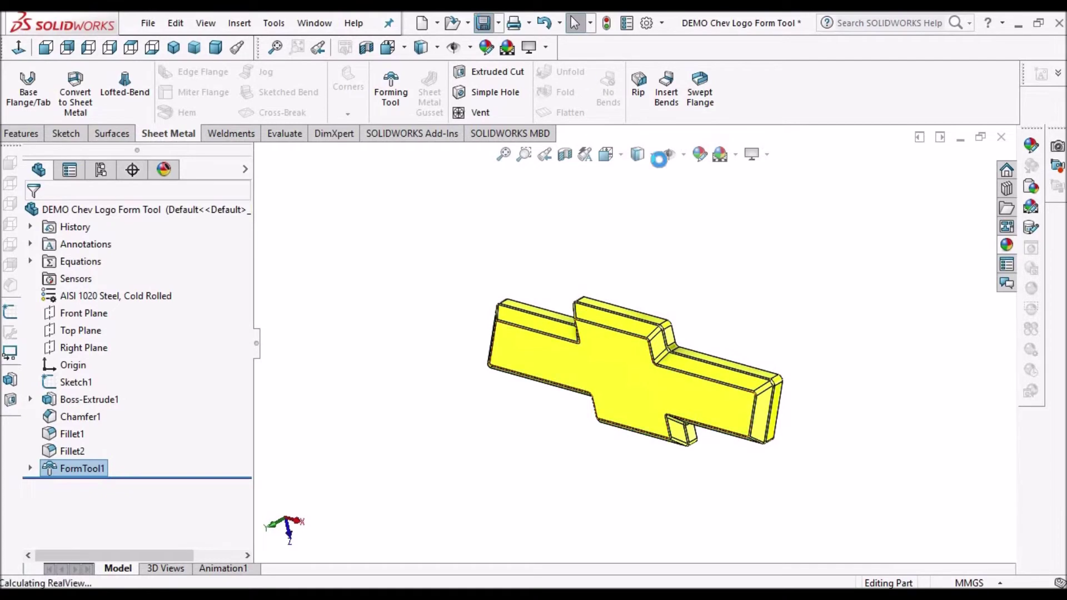
{"action": "left_click", "coordinate": [149, 26]}
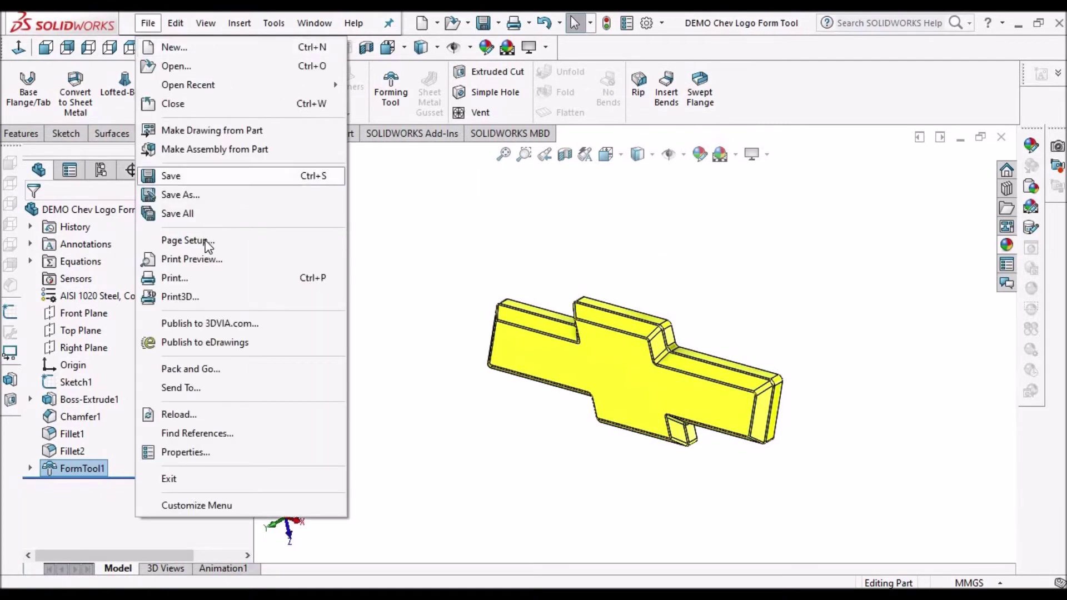
{"action": "left_click", "coordinate": [215, 196]}
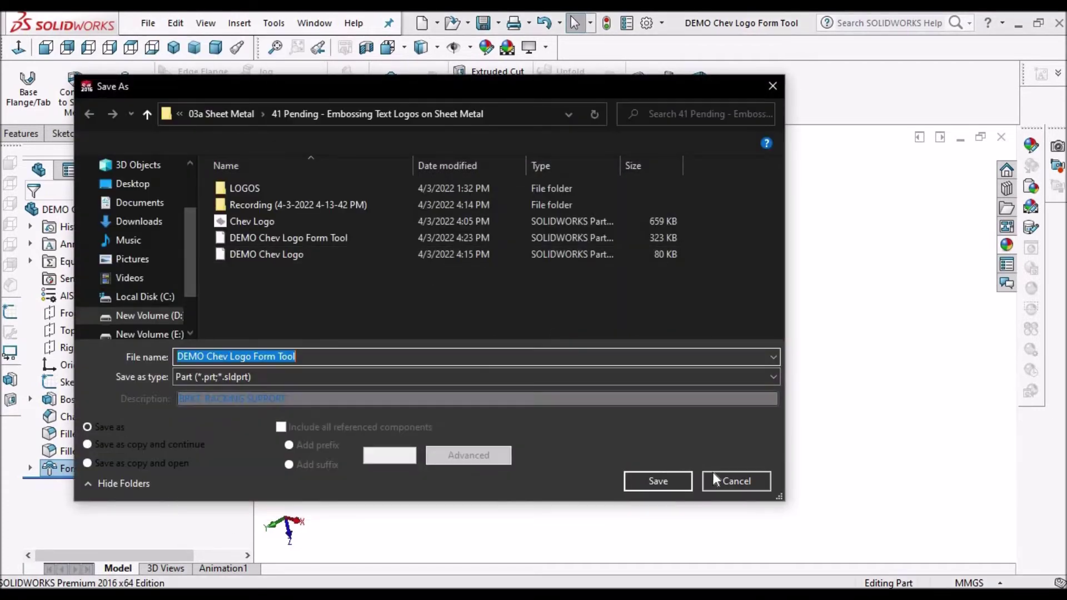
{"action": "left_click", "coordinate": [735, 480]}
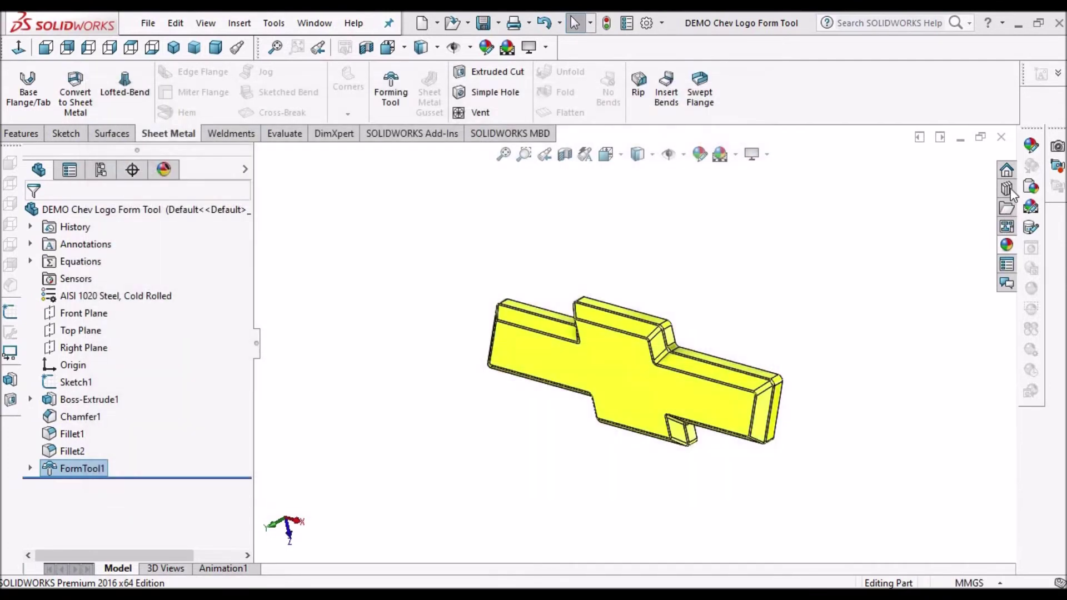
{"action": "left_click", "coordinate": [1008, 190]}
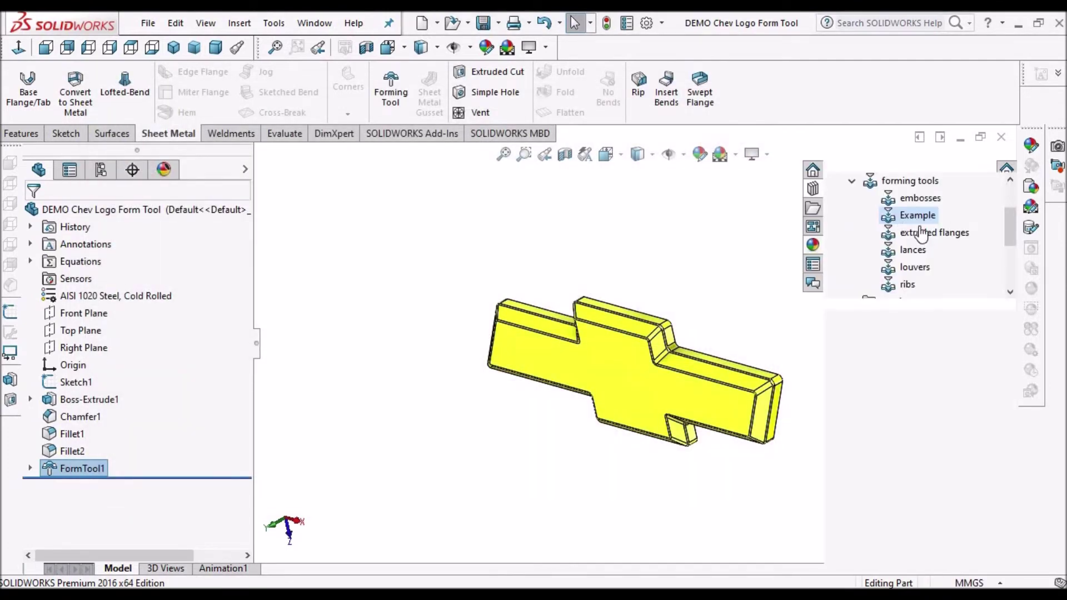
{"action": "right_click", "coordinate": [913, 183]}
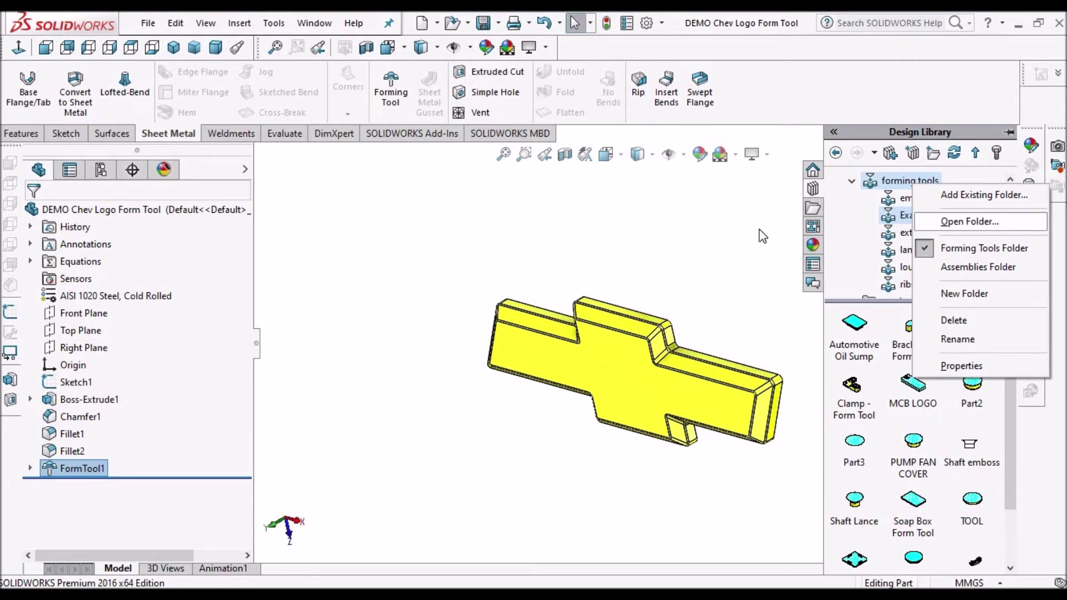
{"action": "left_click", "coordinate": [737, 249]}
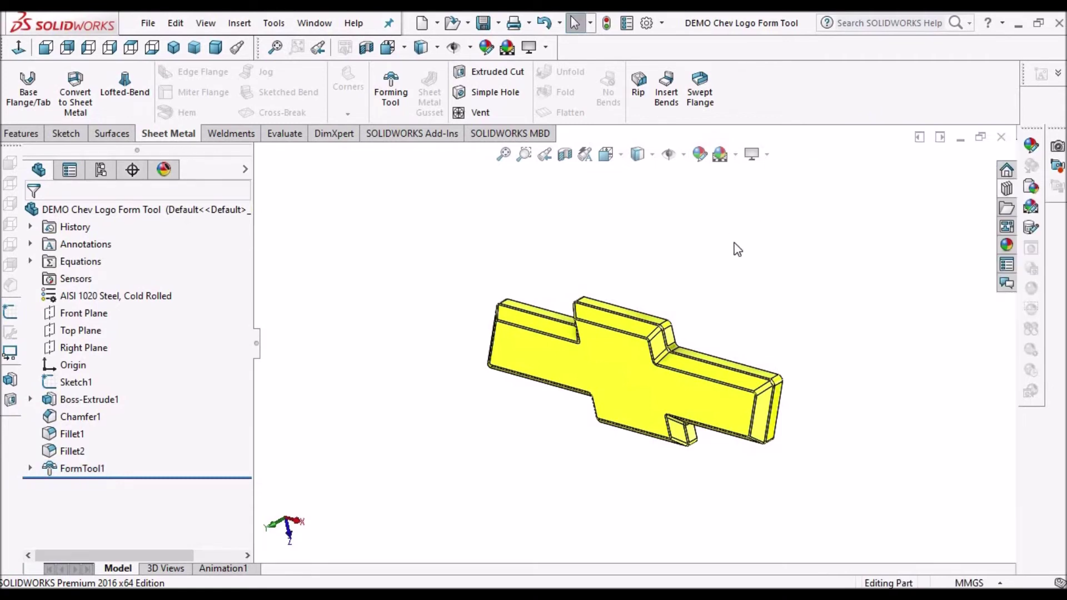
{"action": "left_click", "coordinate": [483, 24]}
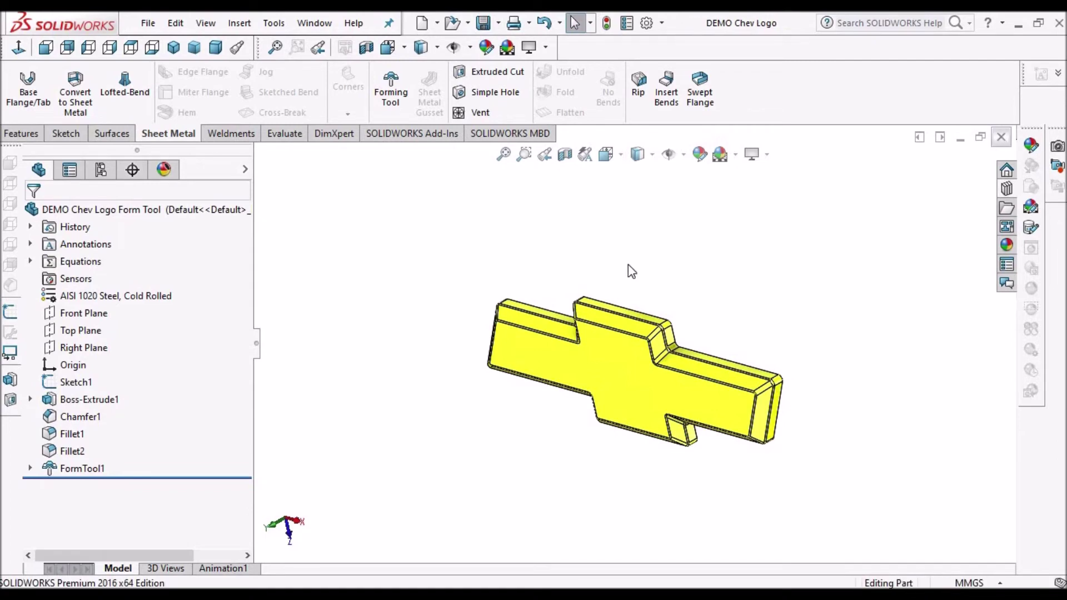
{"action": "key", "text": "ctrl+Tab"}
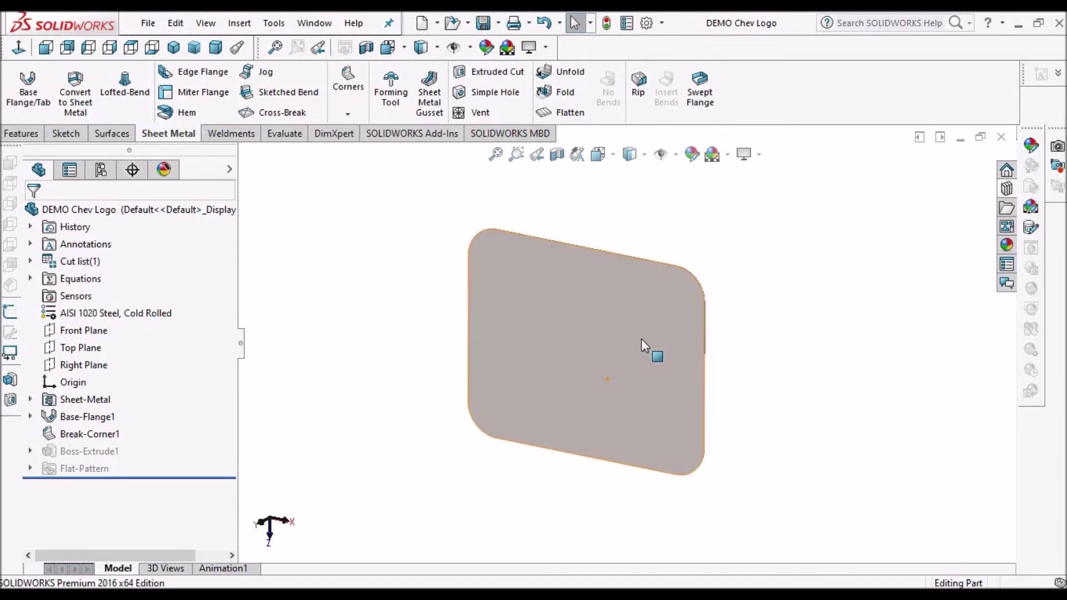
Step: Open the Base-Flange1 plate sketch for editing and exit it unchanged
{"action": "left_click", "coordinate": [100, 414]}
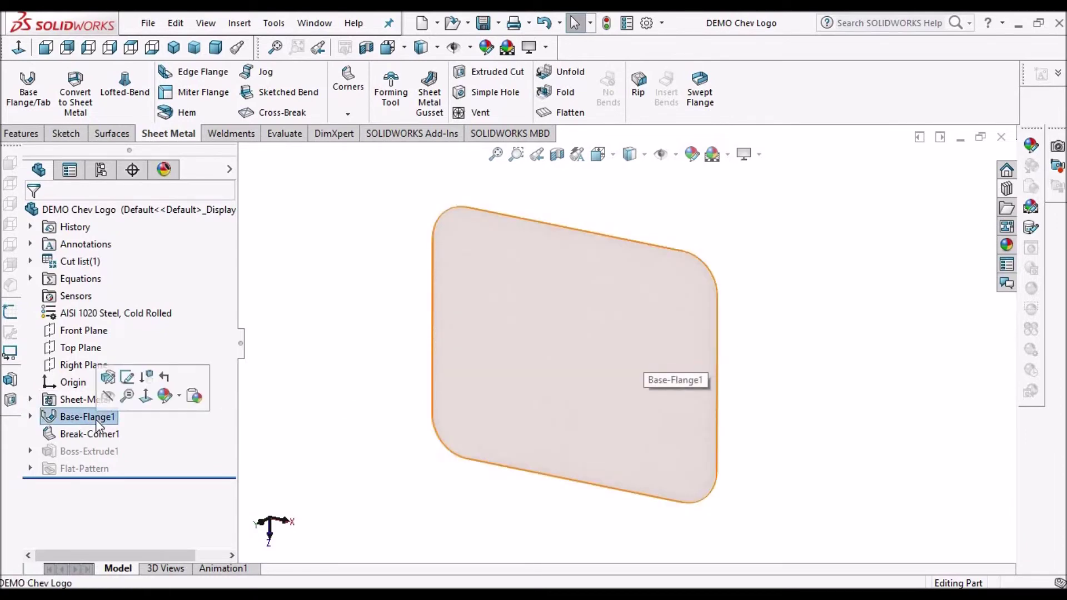
{"action": "left_click", "coordinate": [127, 378]}
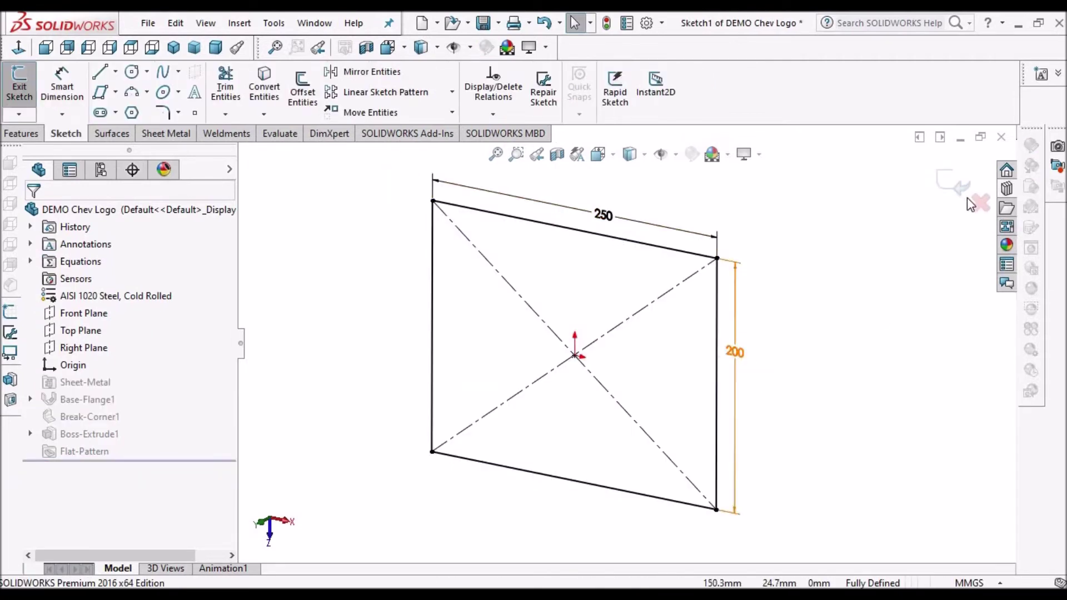
{"action": "left_click", "coordinate": [955, 186]}
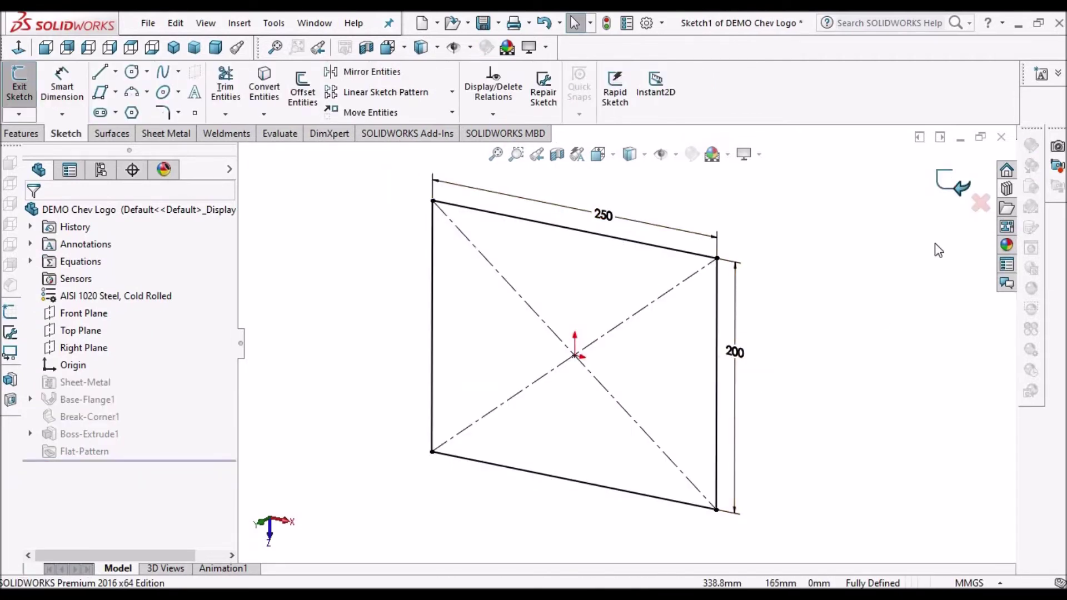
Step: Confirm the Sheet-Metal parameters: 0.5 mm thickness, 1.0 mm bend radius, K-Factor 0.4
{"action": "left_click", "coordinate": [76, 399]}
{"action": "right_click", "coordinate": [77, 399]}
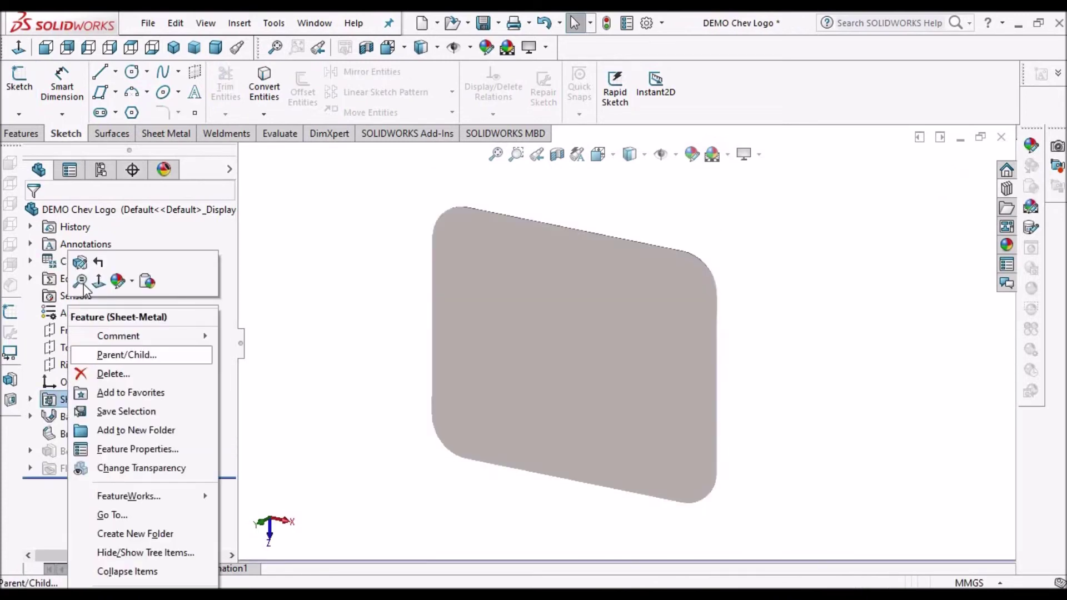
{"action": "left_click", "coordinate": [86, 271]}
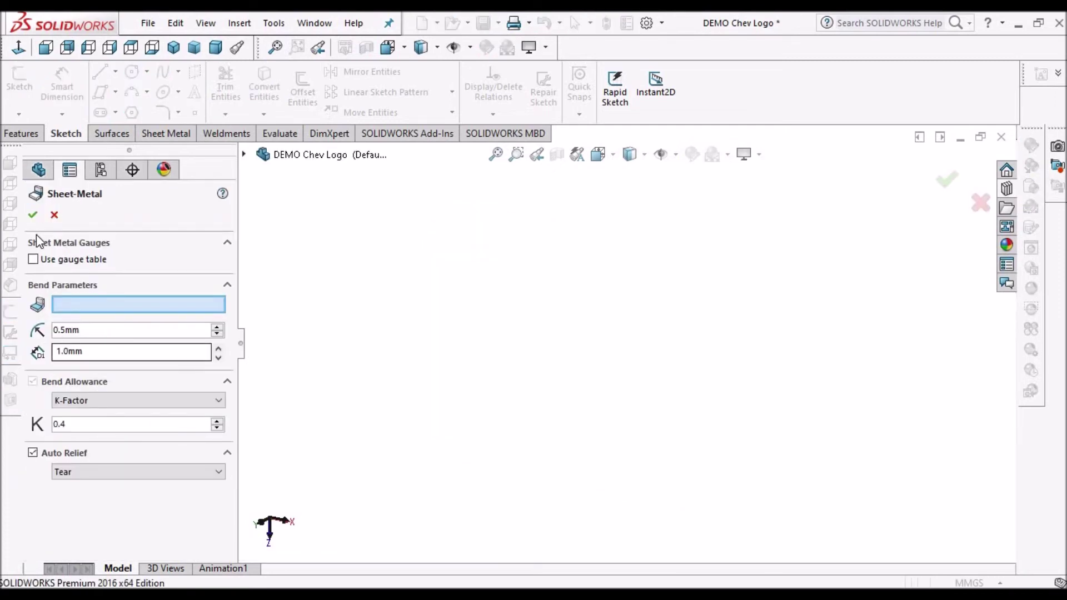
{"action": "left_click", "coordinate": [33, 214]}
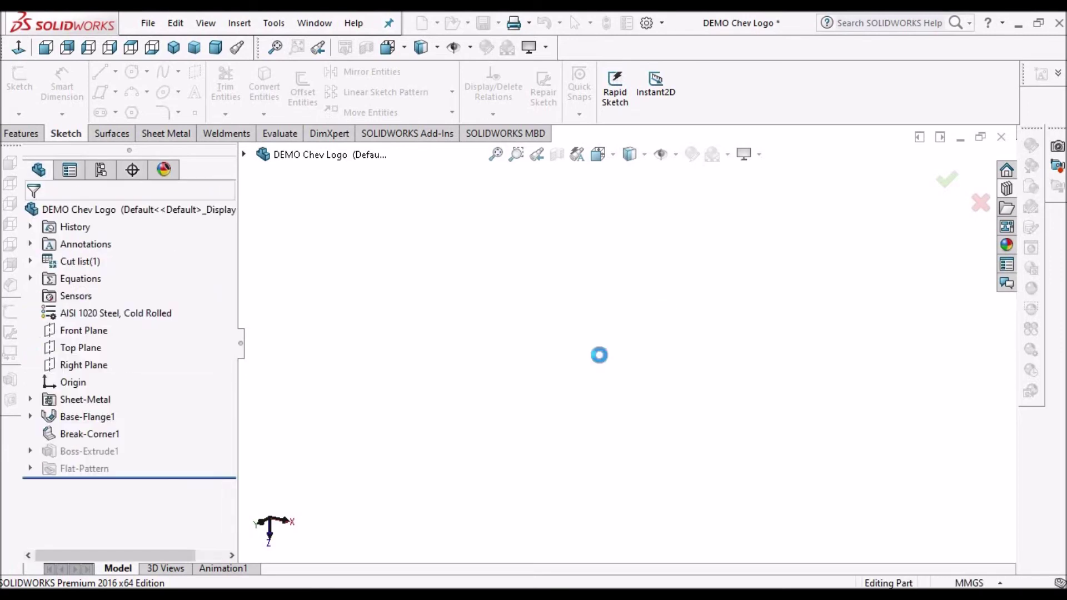
{"action": "middle_click_drag", "start_coordinate": [786, 400], "coordinate": [637, 347]}
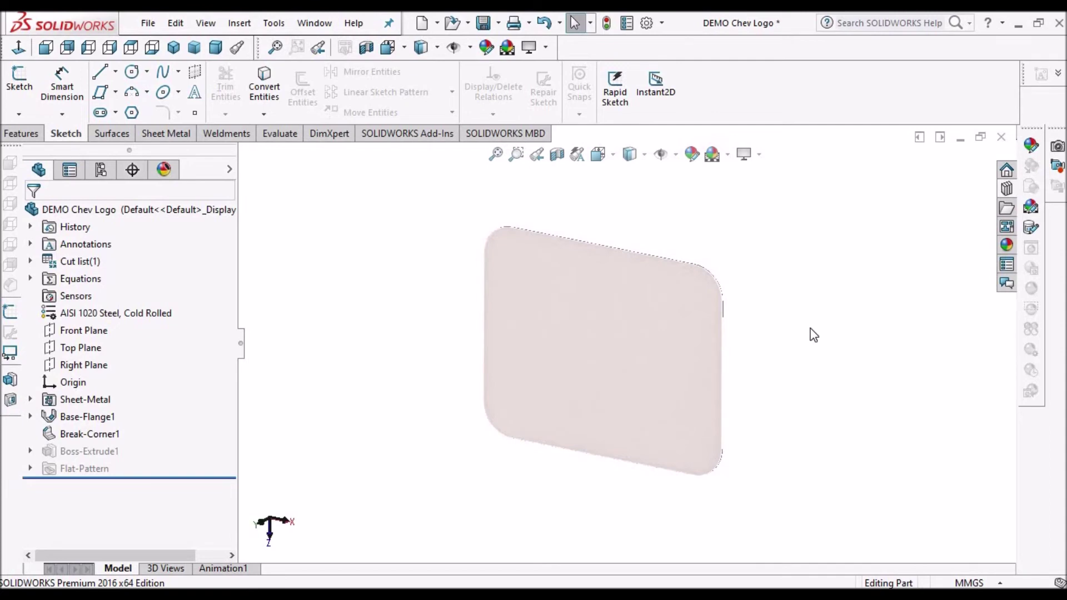
Step: Drop the Chev Logo Form Tool from the Design Library onto the plate and flip it to Face<2>
{"action": "left_click", "coordinate": [1007, 190]}
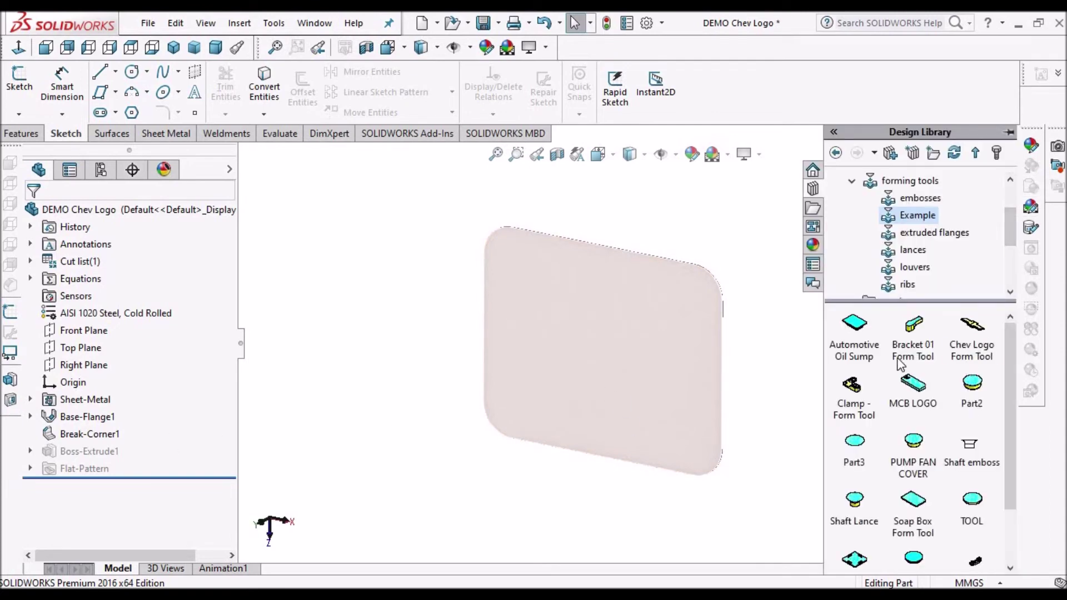
{"action": "left_click_drag", "start_coordinate": [973, 325], "coordinate": [813, 332]}
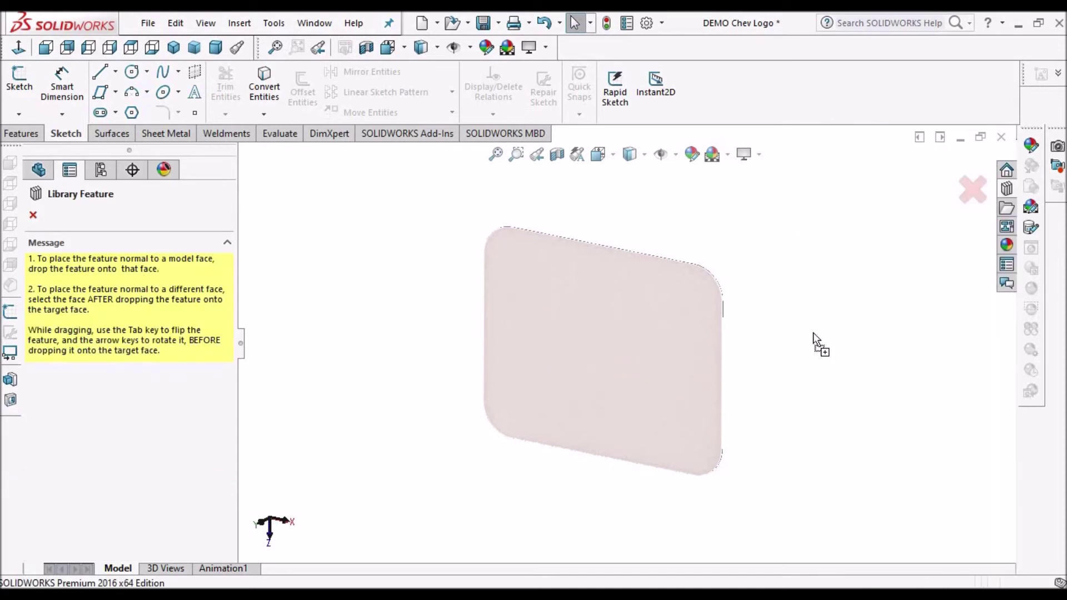
{"action": "left_click_drag", "start_coordinate": [812, 332], "coordinate": [812, 332]}
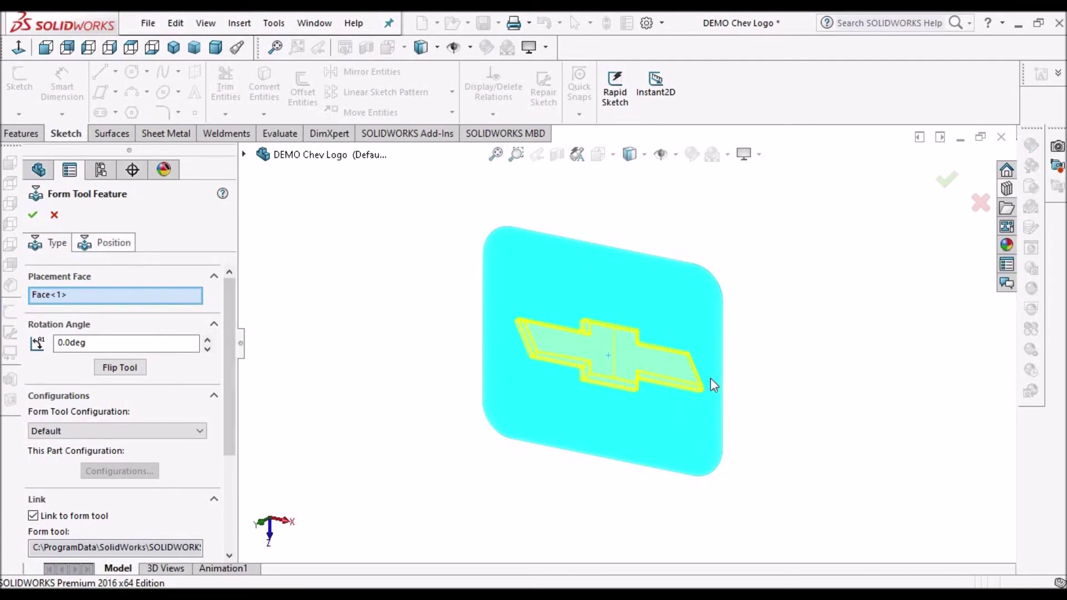
{"action": "middle_click_drag", "start_coordinate": [723, 274], "coordinate": [593, 399]}
{"action": "left_click", "coordinate": [121, 369]}
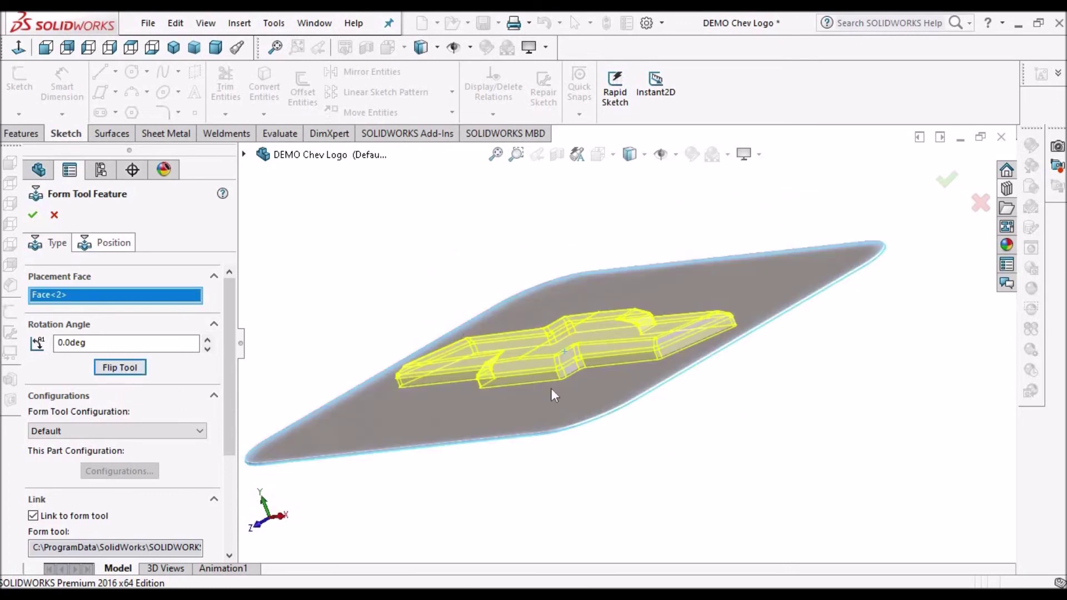
{"action": "middle_click_drag", "start_coordinate": [551, 388], "coordinate": [555, 485]}
{"action": "left_click", "coordinate": [123, 245]}
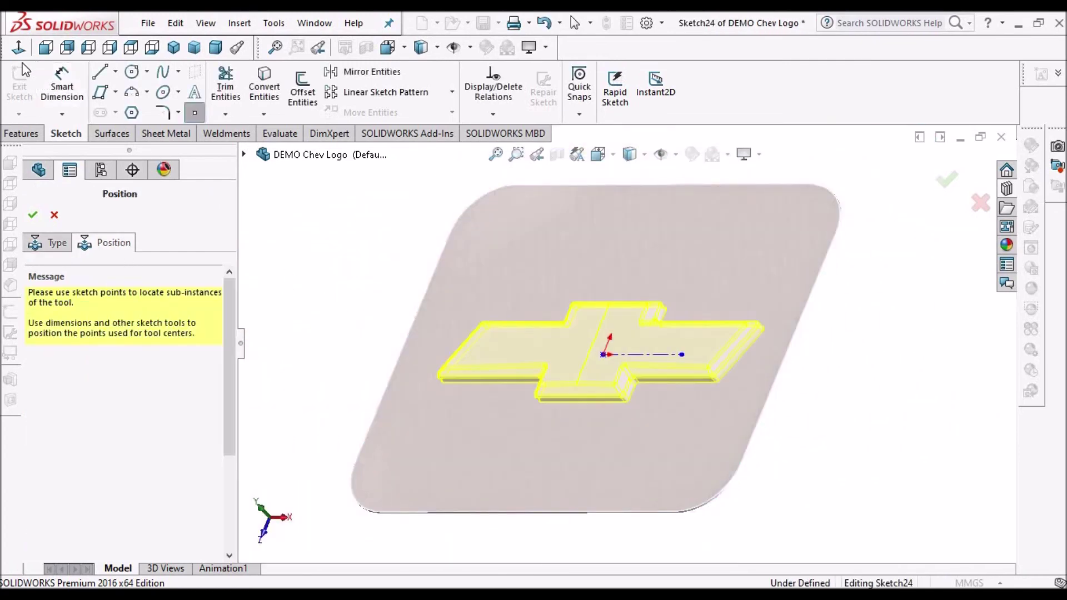
Step: Centre the bowtie 100 mm above the bottom edge and 125 mm from the left edge, then finish
{"action": "left_click", "coordinate": [18, 49]}
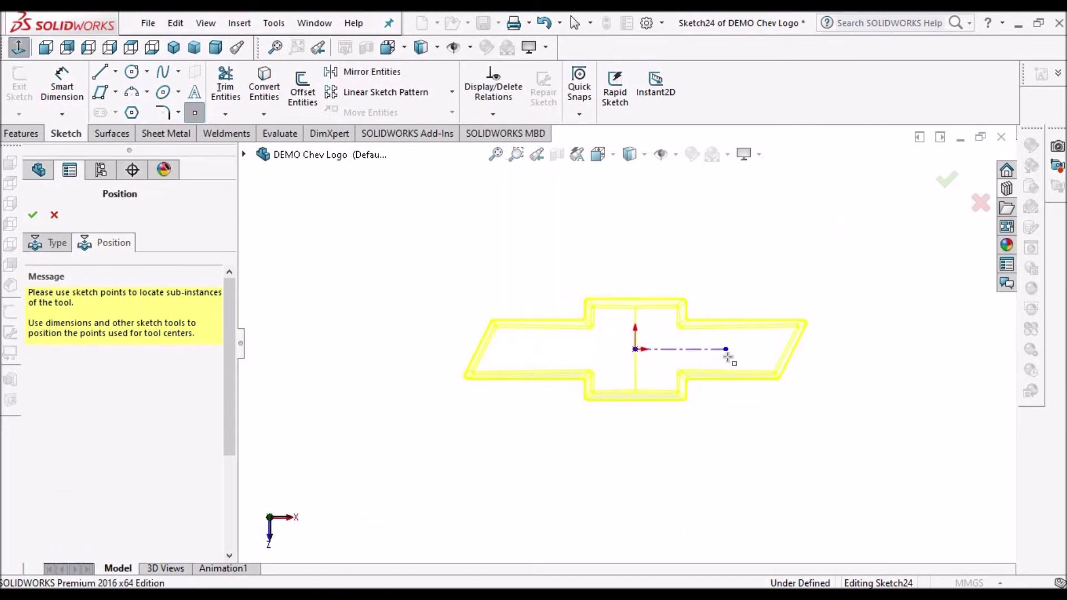
{"action": "left_click", "coordinate": [644, 155]}
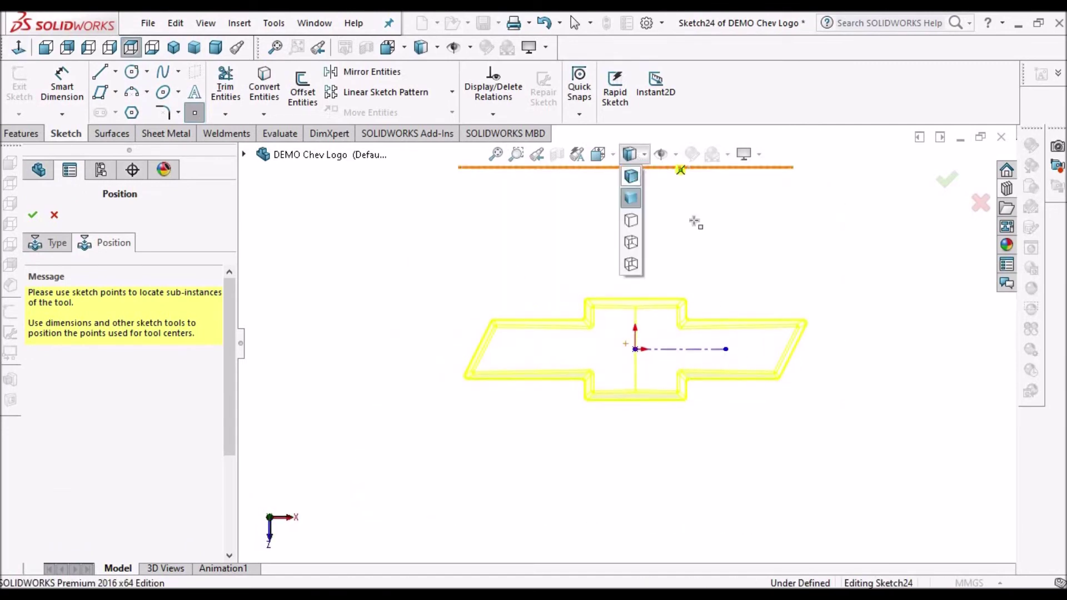
{"action": "left_click", "coordinate": [62, 82]}
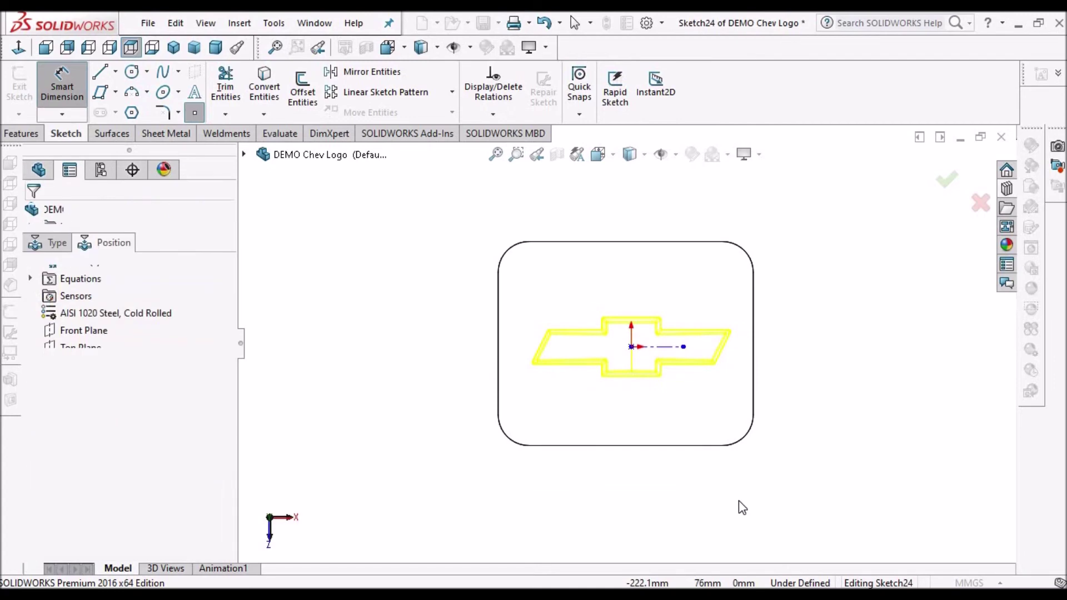
{"action": "left_click", "coordinate": [669, 445]}
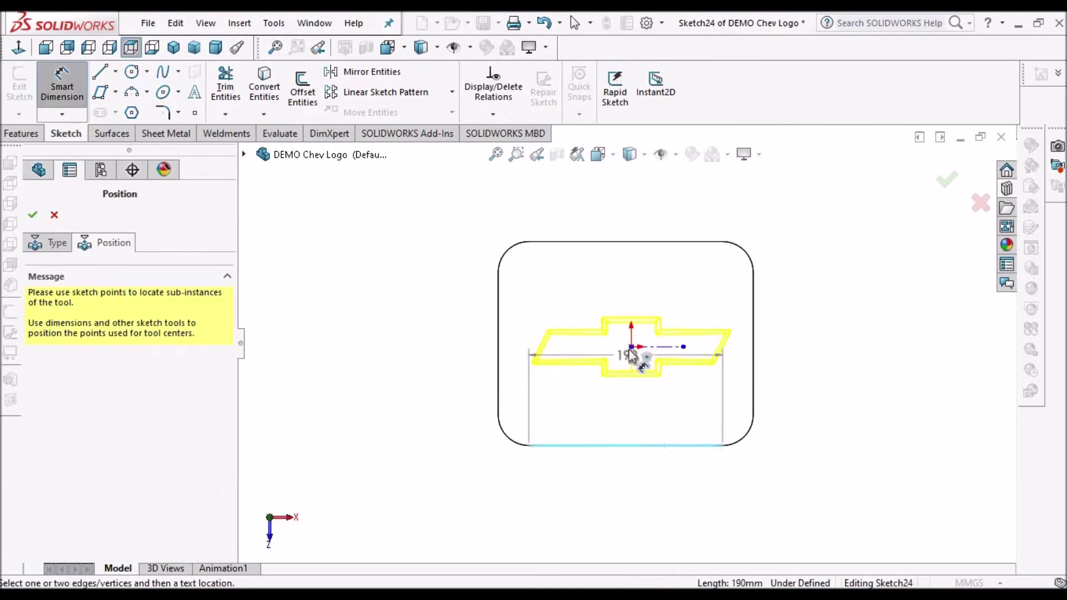
{"action": "left_click", "coordinate": [630, 348]}
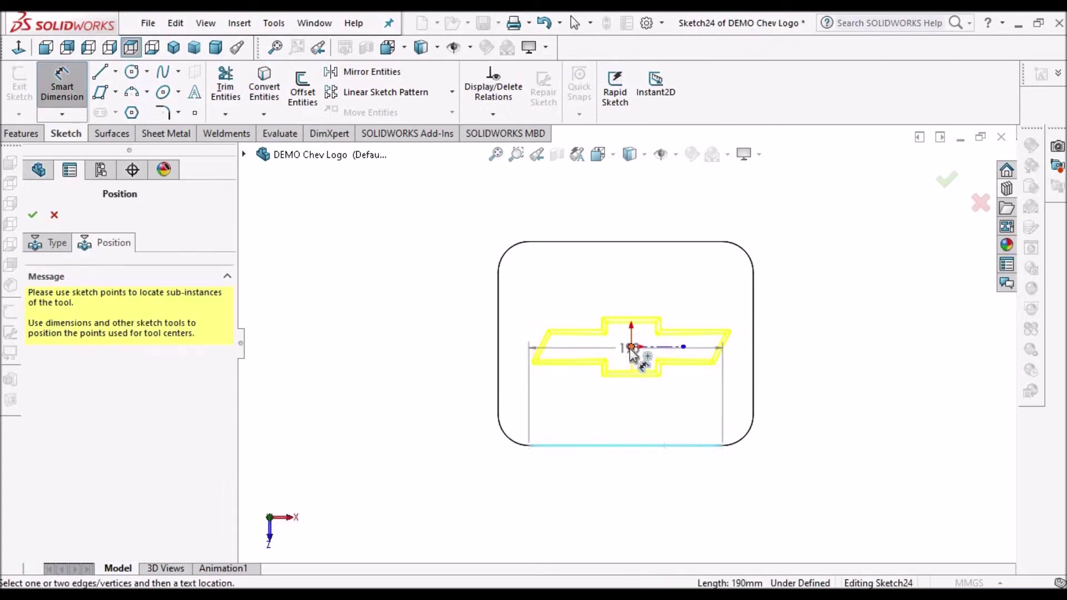
{"action": "left_click", "coordinate": [809, 389]}
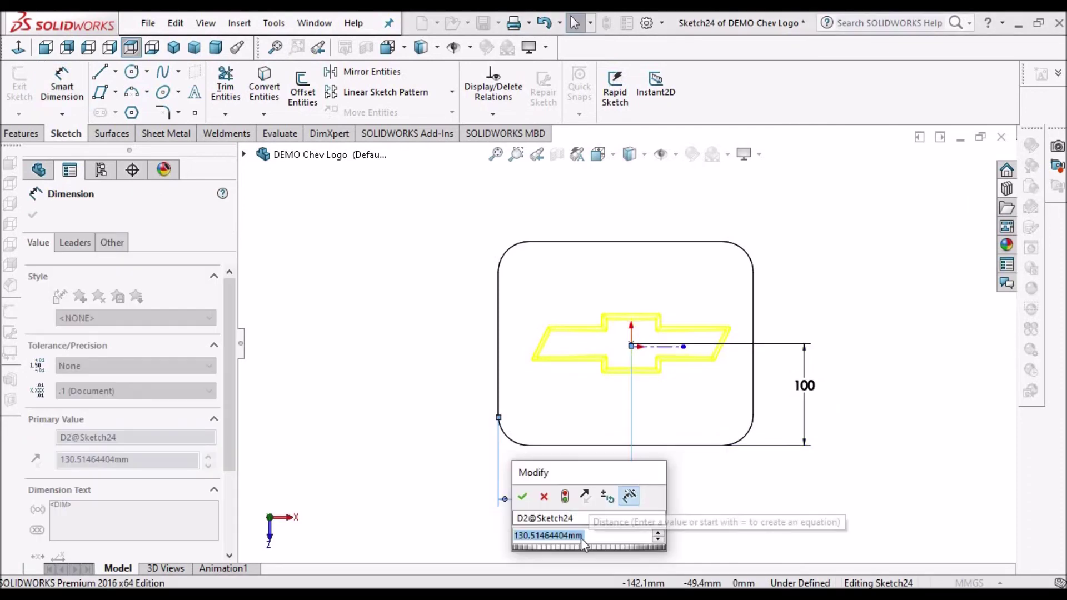
{"action": "type", "text": "125"}
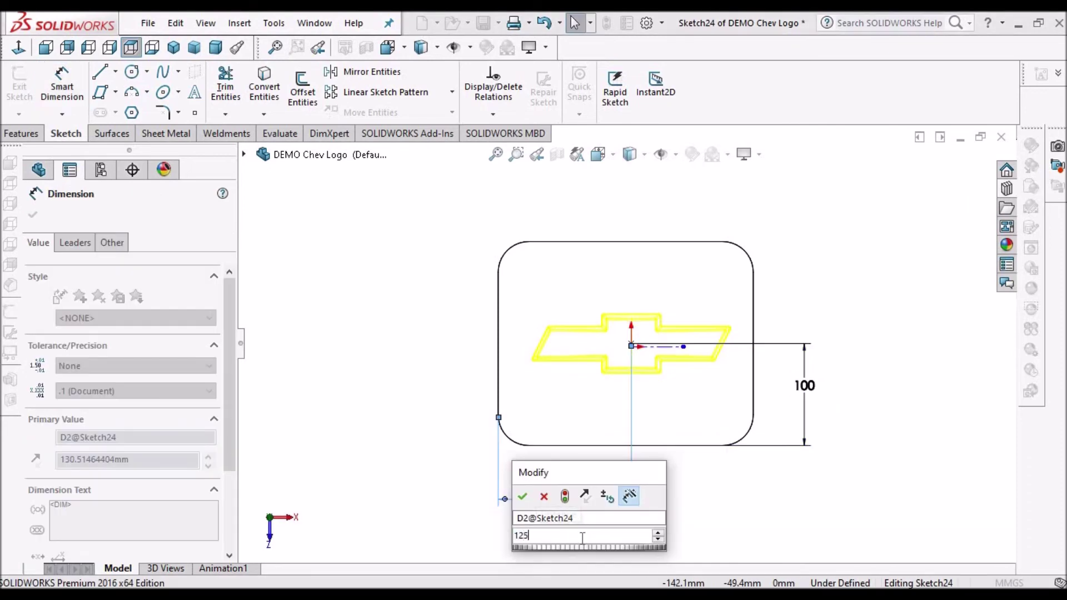
{"action": "key", "text": "Escape"}
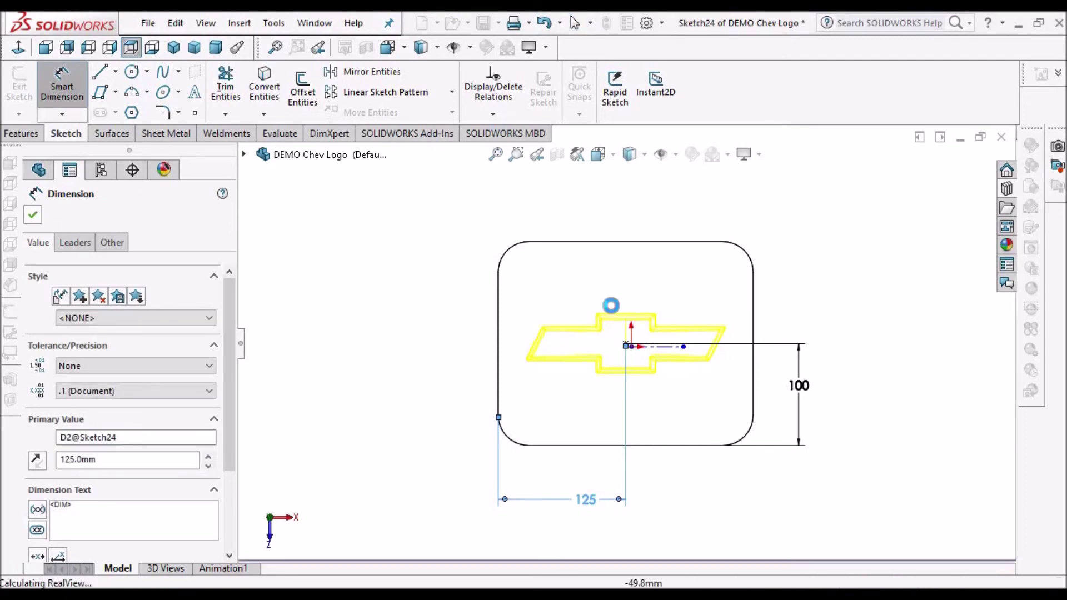
{"action": "key", "text": "Escape"}
{"action": "key", "text": "Return"}
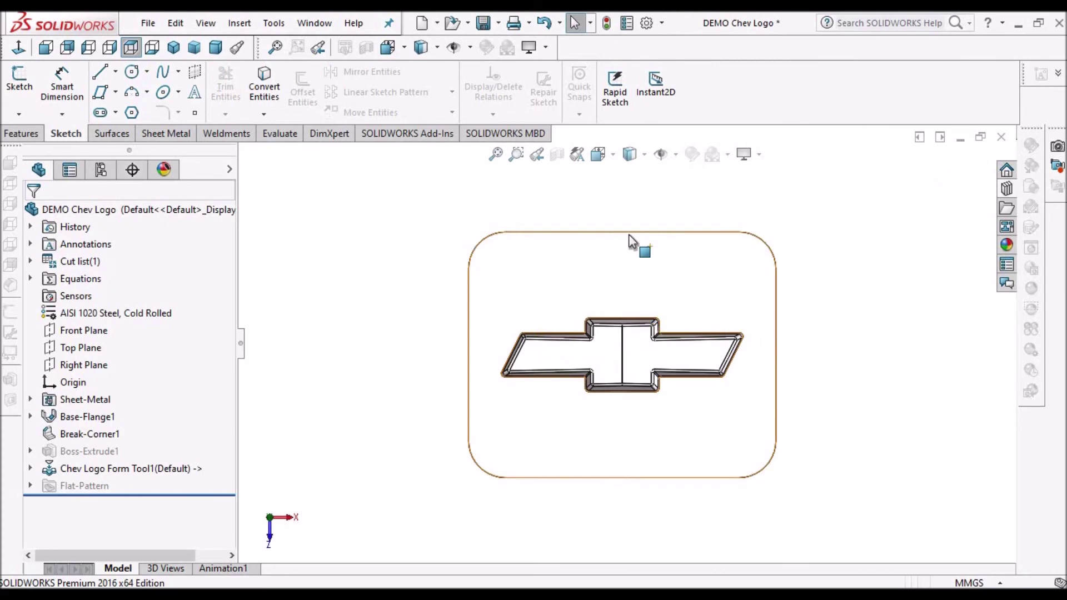
Step: Switch to the ISO 2 saved view and zoom in on the embossed bowtie
{"action": "left_click", "coordinate": [644, 155]}
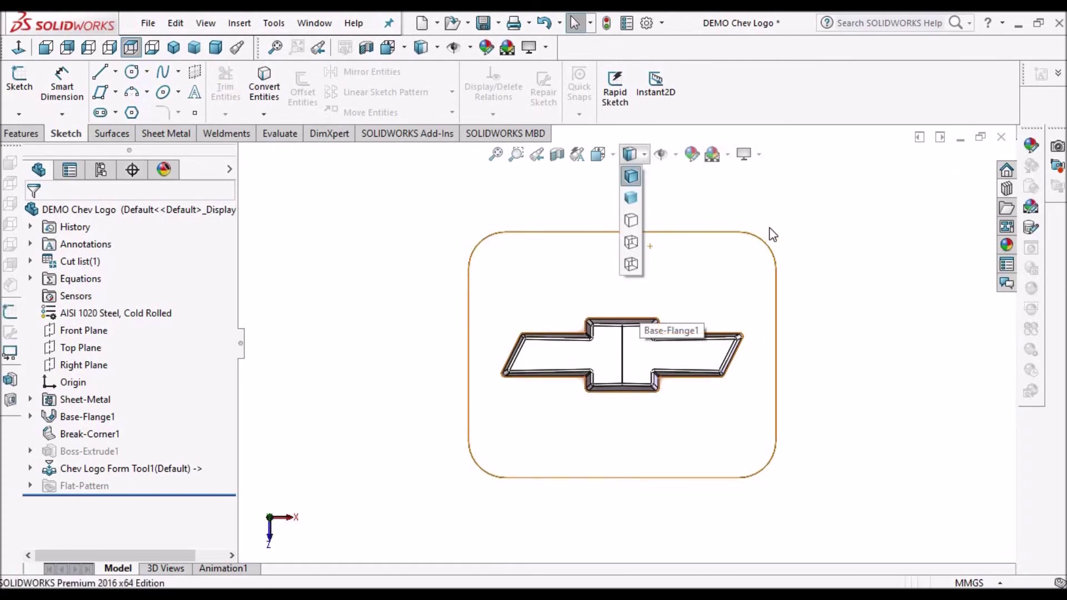
{"action": "key", "text": "space"}
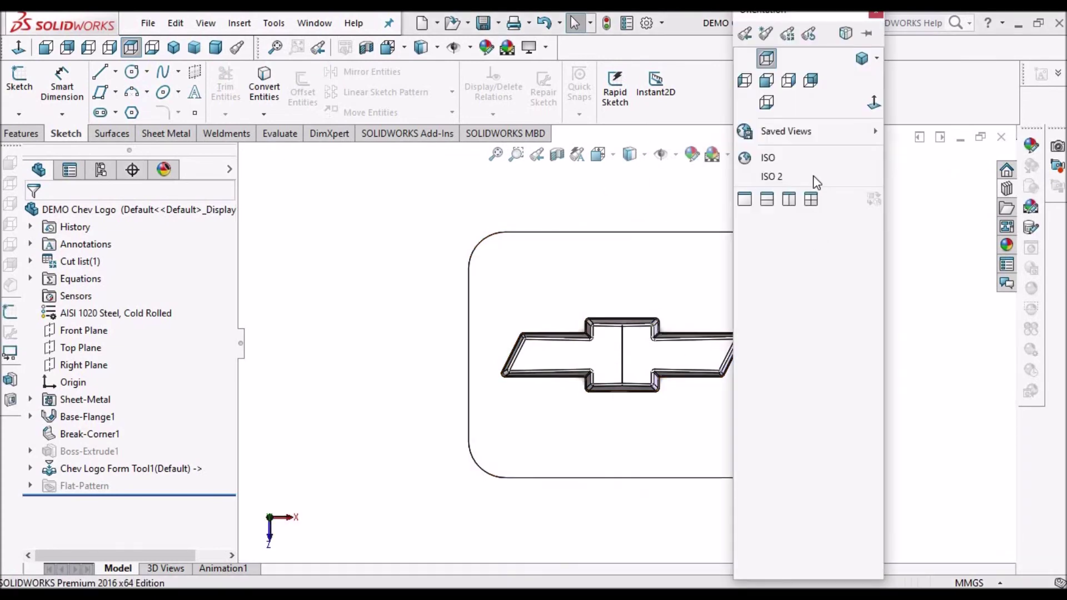
{"action": "left_click", "coordinate": [794, 173]}
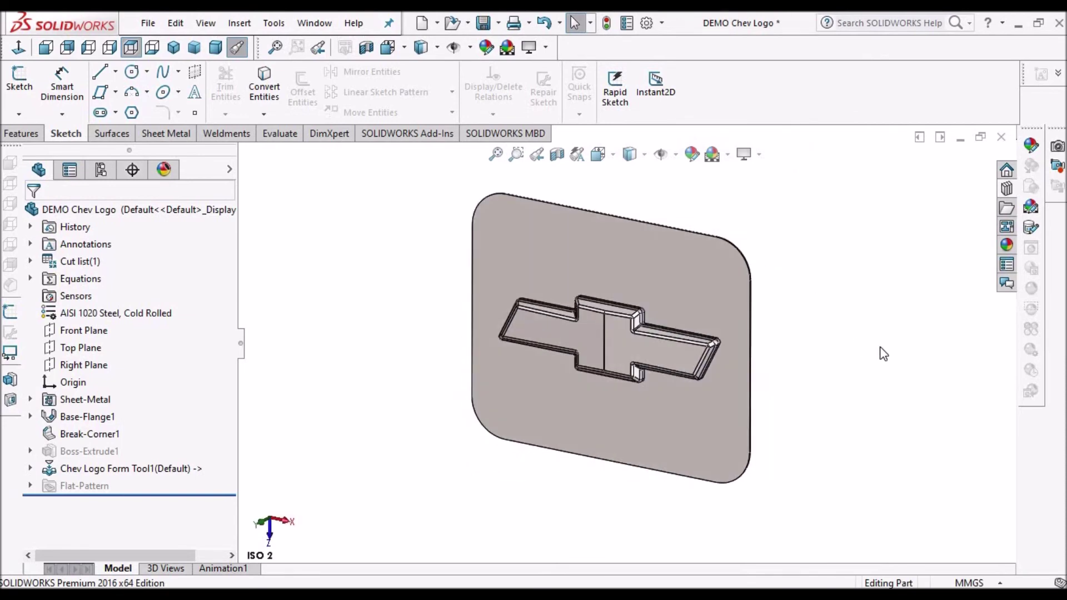
{"action": "scroll", "coordinate": [640, 374], "scroll_direction": "down", "scroll_amount": 2}
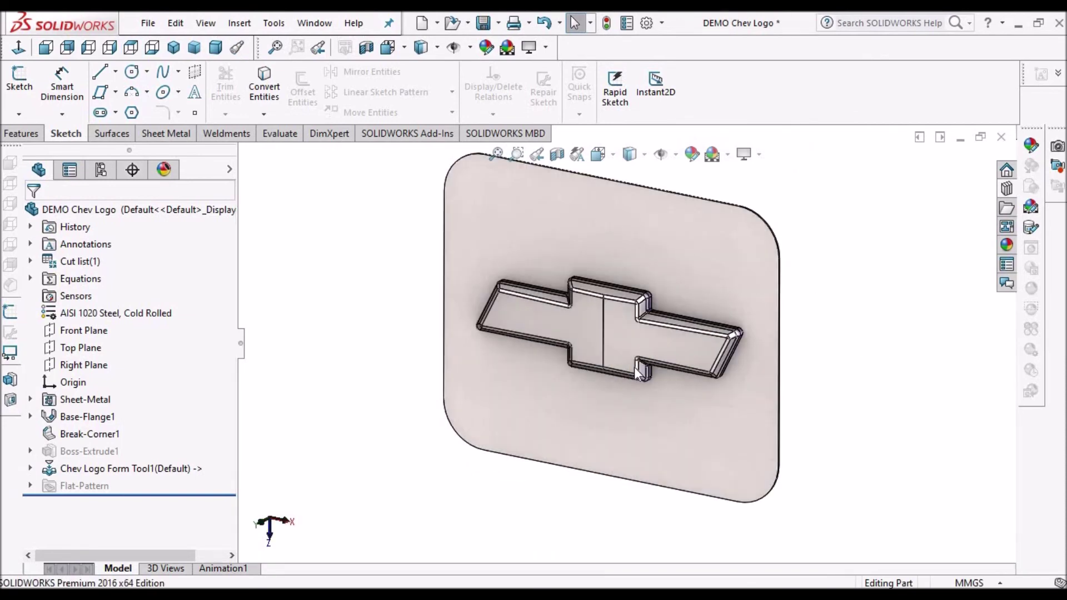
{"action": "scroll", "coordinate": [670, 352], "scroll_direction": "down", "scroll_amount": 2}
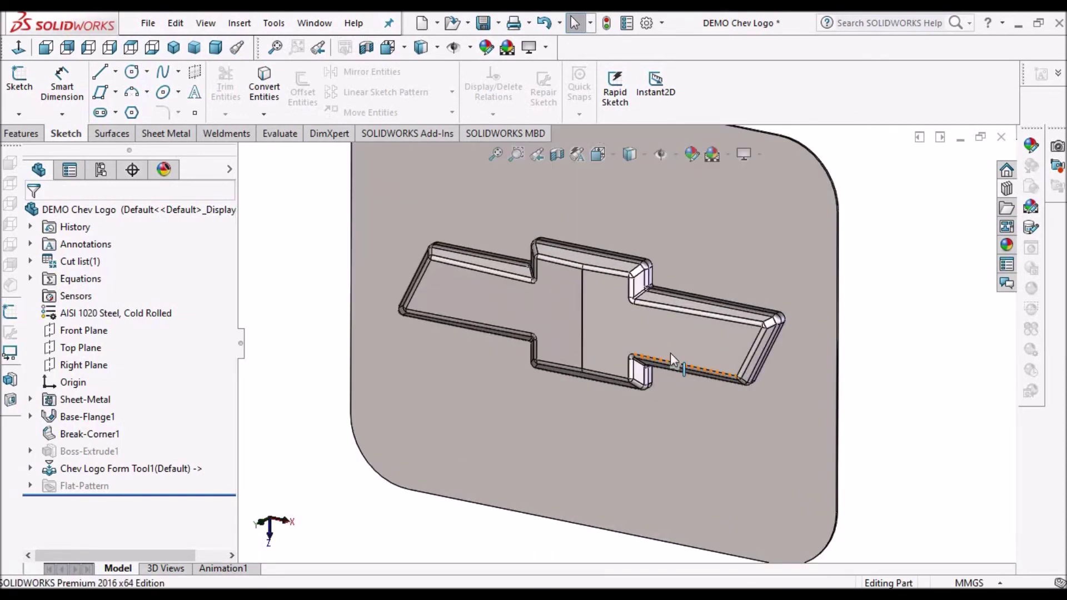
{"action": "scroll", "coordinate": [671, 353], "scroll_direction": "up", "scroll_amount": 2}
{"action": "scroll", "coordinate": [627, 319], "scroll_direction": "down", "scroll_amount": 1}
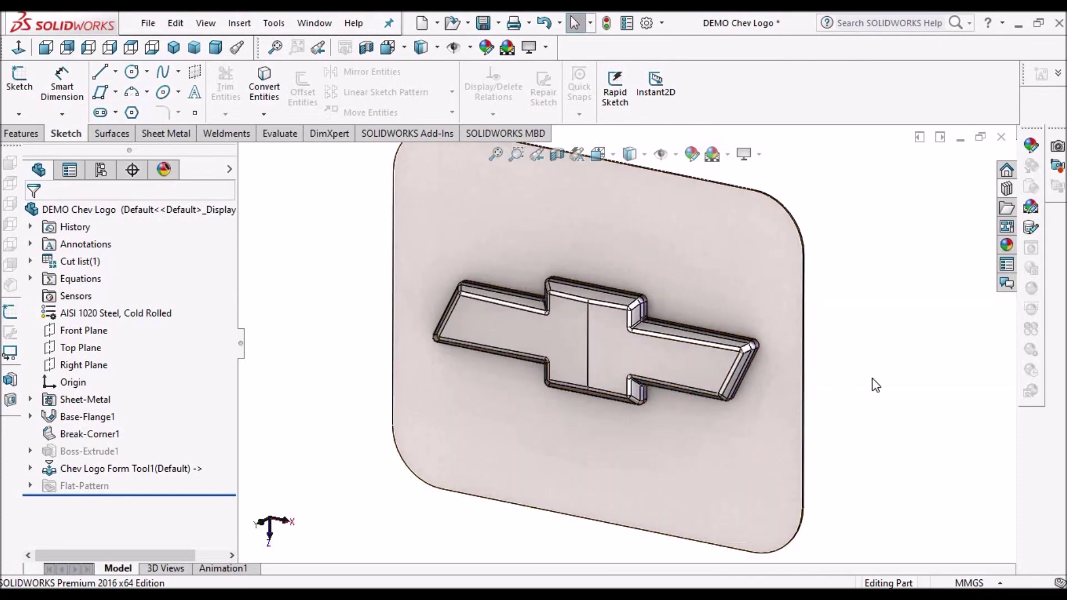
{"action": "scroll", "coordinate": [577, 336], "scroll_direction": "down", "scroll_amount": 1}
{"action": "scroll", "coordinate": [705, 328], "scroll_direction": "up", "scroll_amount": 1}
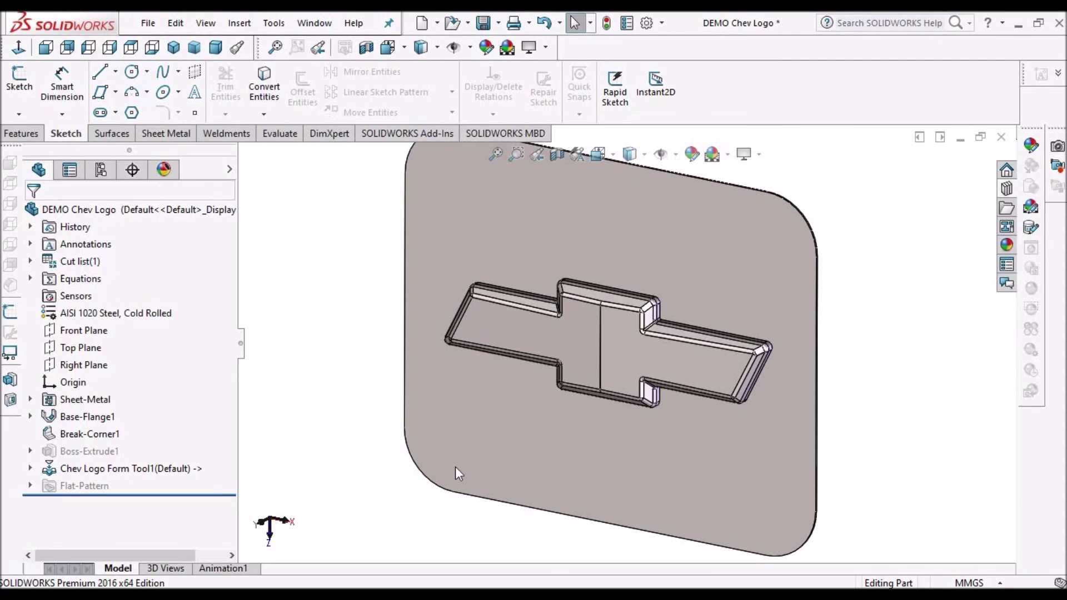
{"action": "left_click", "coordinate": [99, 450]}
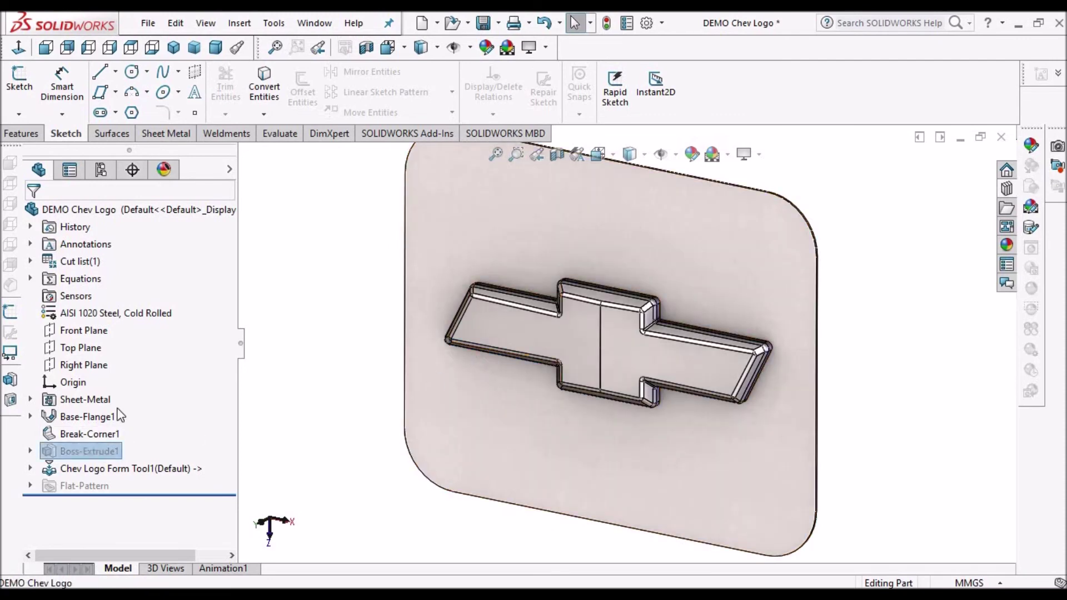
{"action": "right_click", "coordinate": [99, 451]}
Step: Unsuppress Boss-Extrude1 to restore the raised 'Chevrolet Logo' text
{"action": "left_click", "coordinate": [153, 248]}
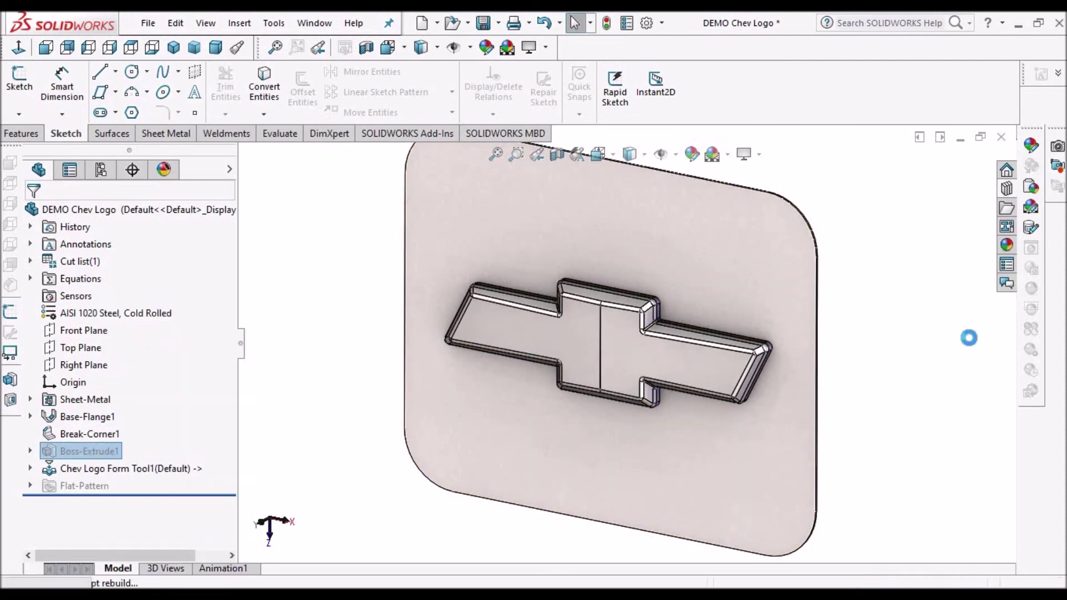
{"action": "scroll", "coordinate": [750, 432], "scroll_direction": "up", "scroll_amount": 4}
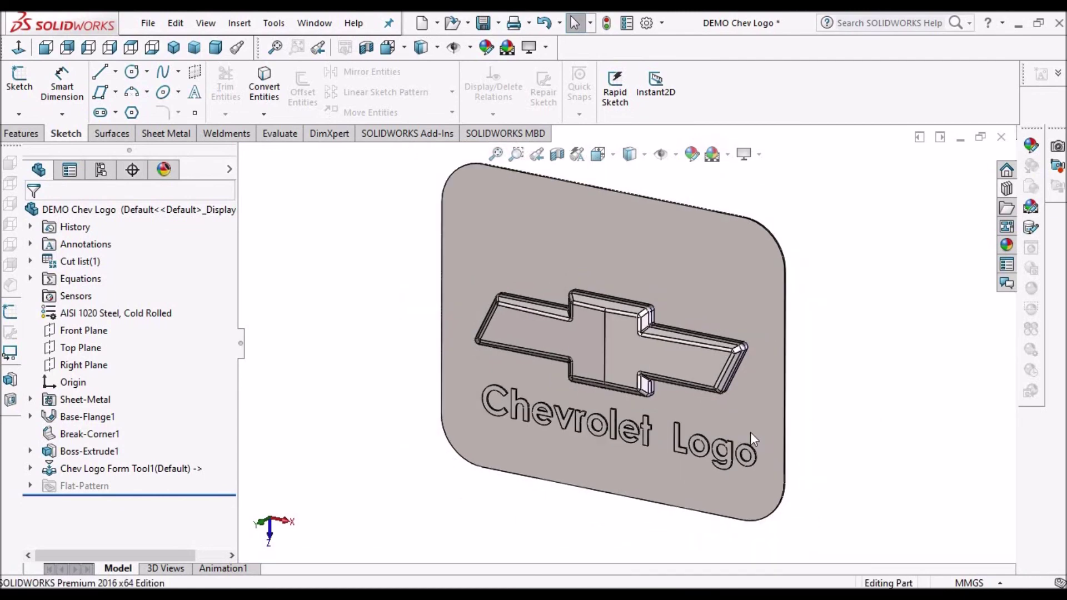